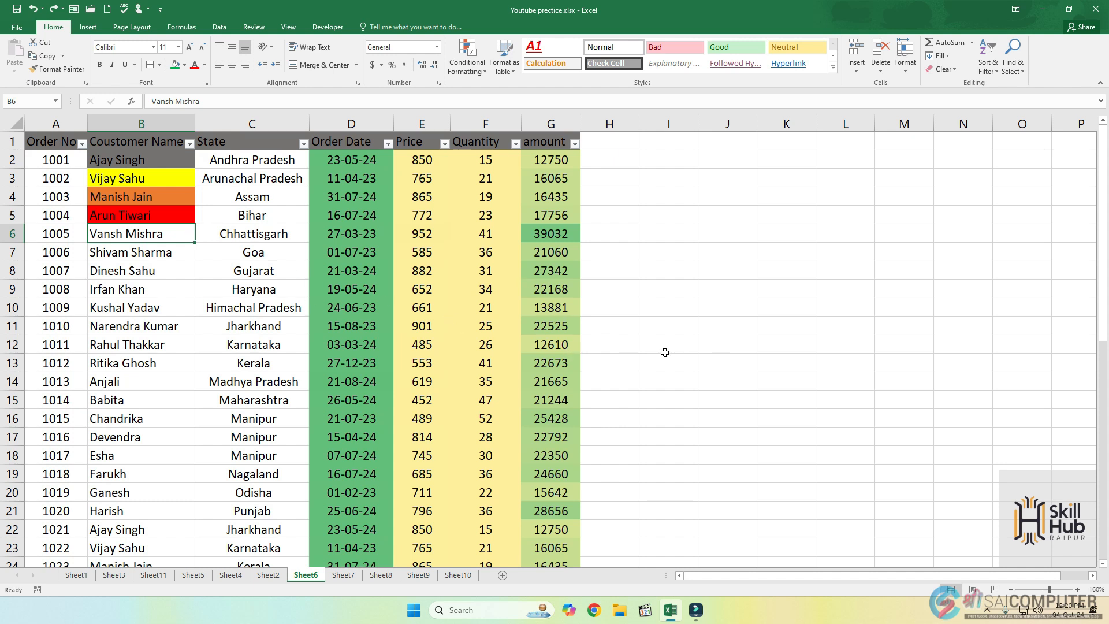
Copy the order numbers in A2:A15 into column I, starting at cell I3.
drag(55, 159, 55, 400)
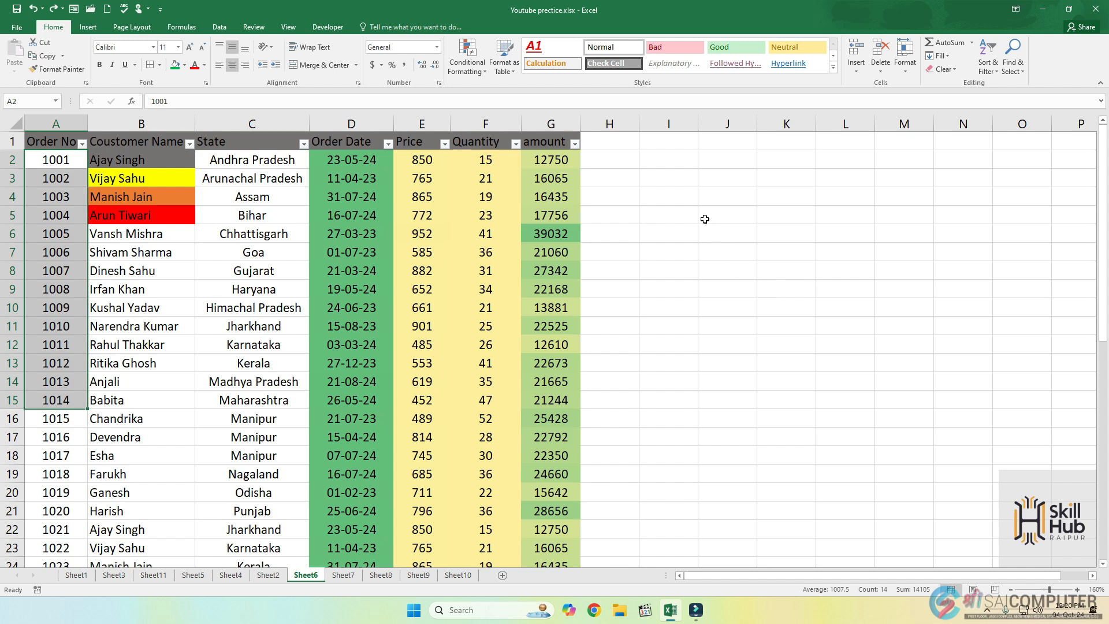
key(ctrl+c)
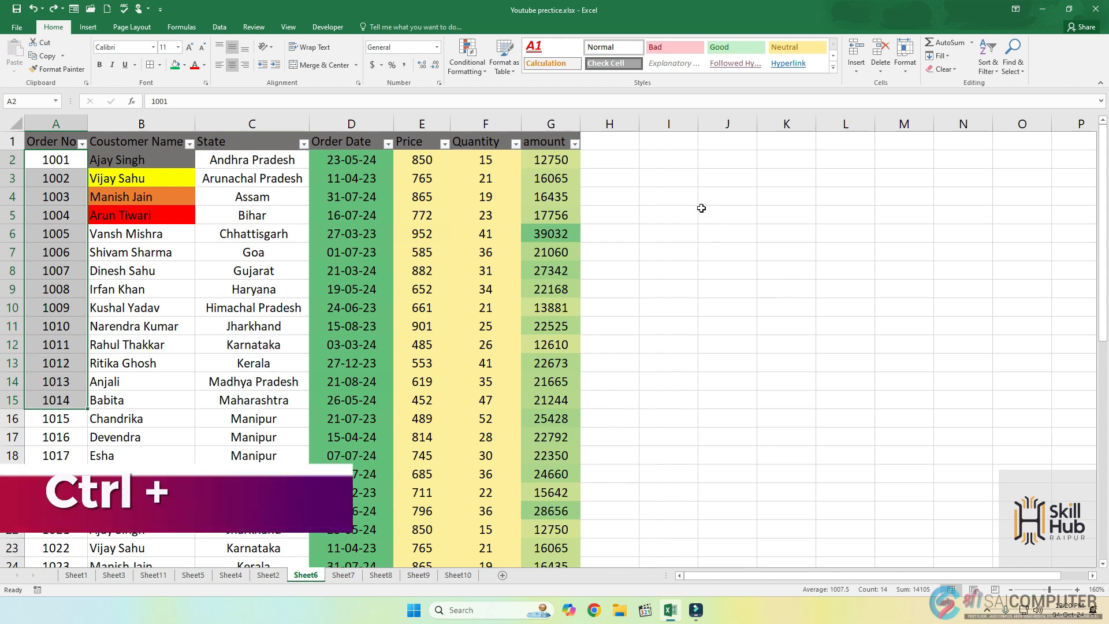
key(ctrl+c)
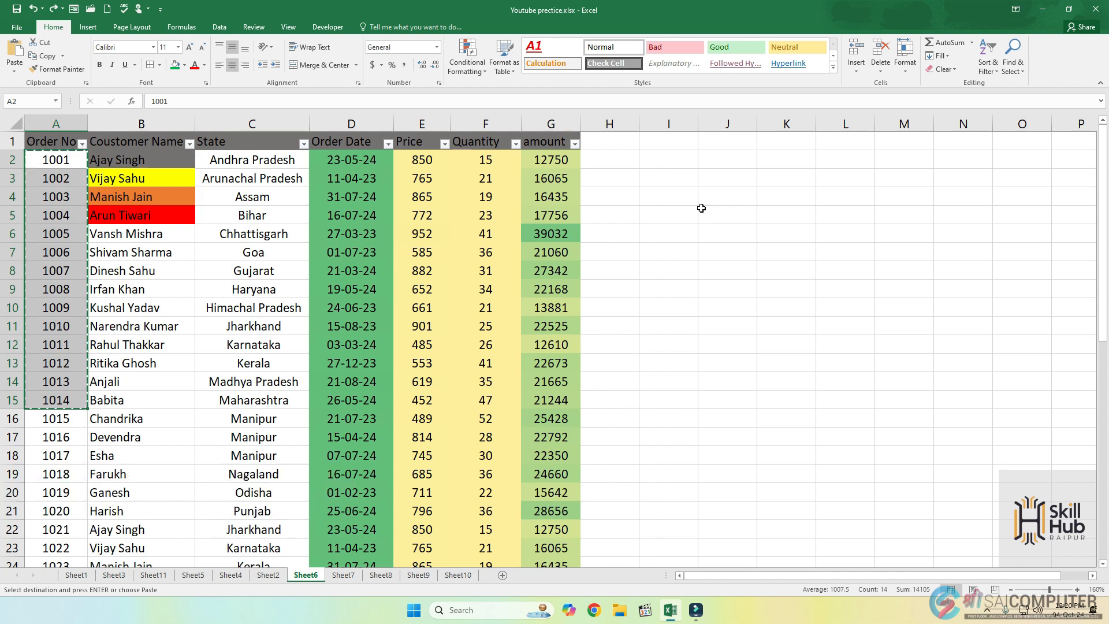
click(692, 176)
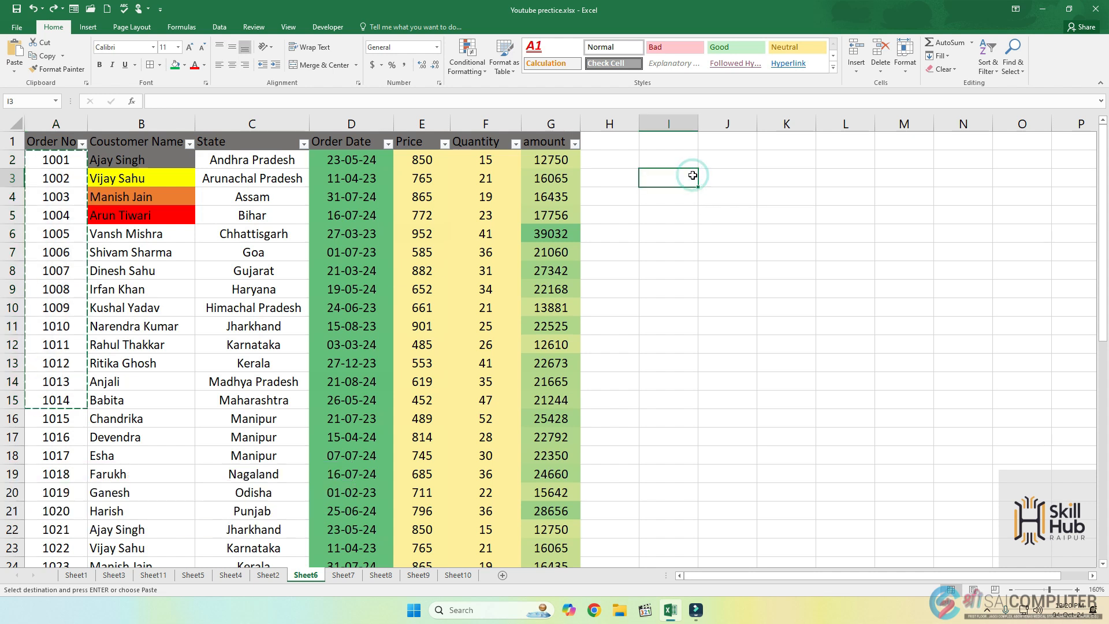
key(ctrl+v)
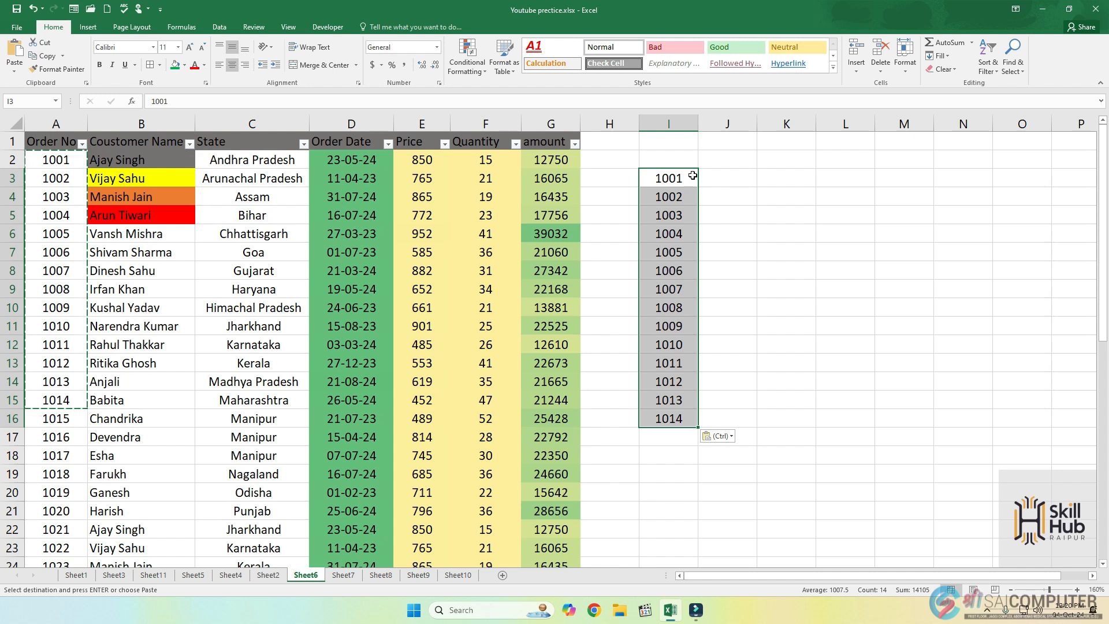
Try moving the order numbers from I3:I16 to the range starting at J3, and undo the move.
key(ctrl+x)
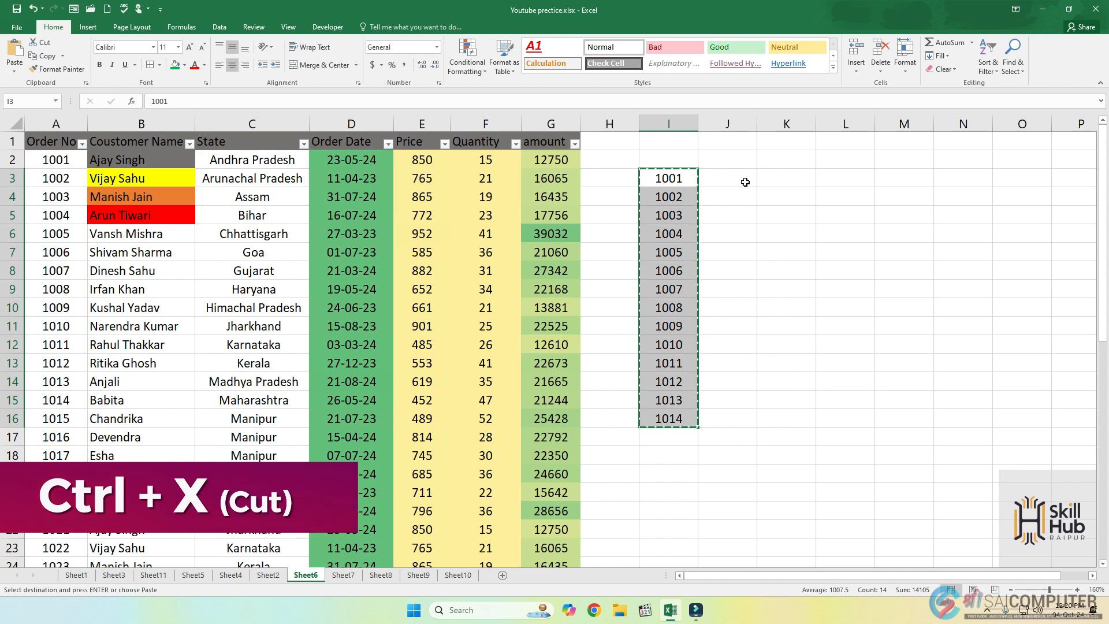
click(745, 182)
key(ctrl+v)
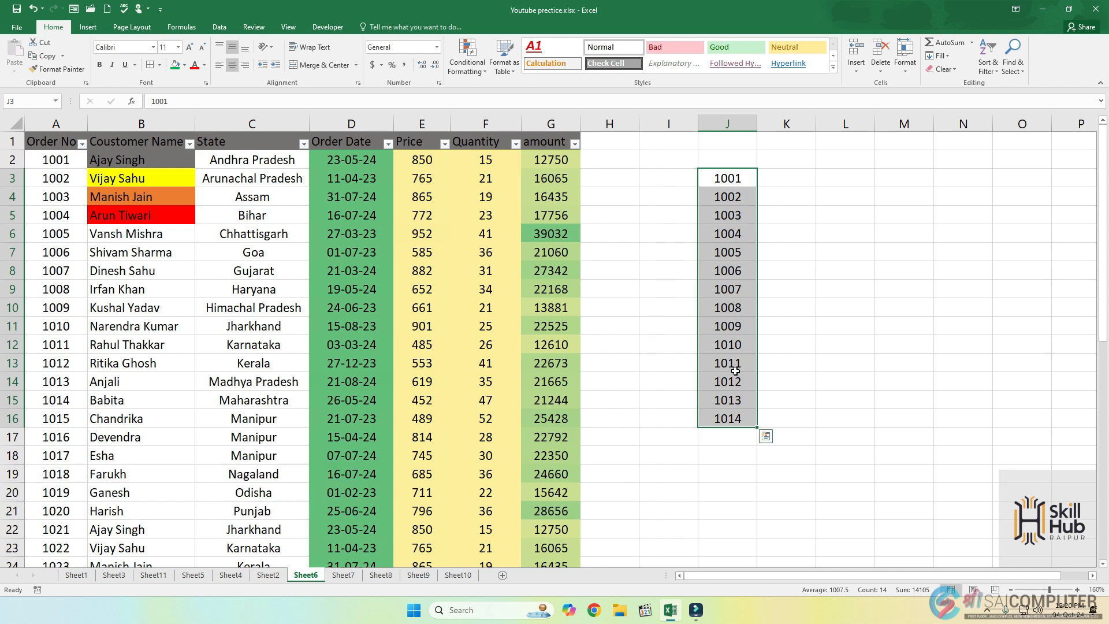
key(ctrl+z)
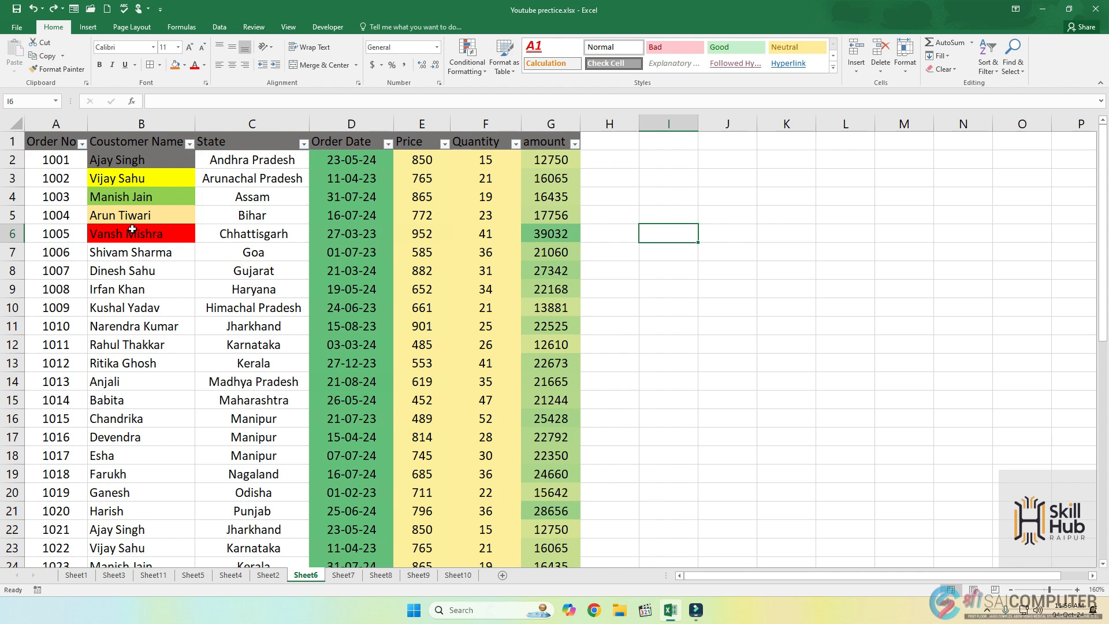
Use Format Painter to apply the formatting of B2:B6 to the state cells C2:C6.
click(115, 154)
drag(116, 154, 128, 233)
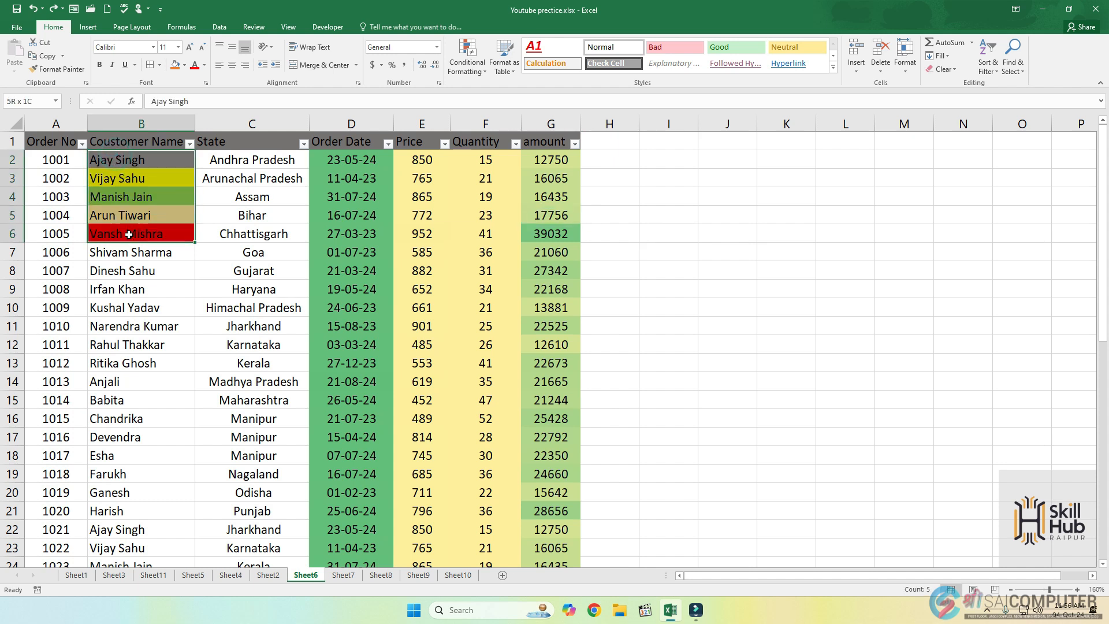
click(60, 68)
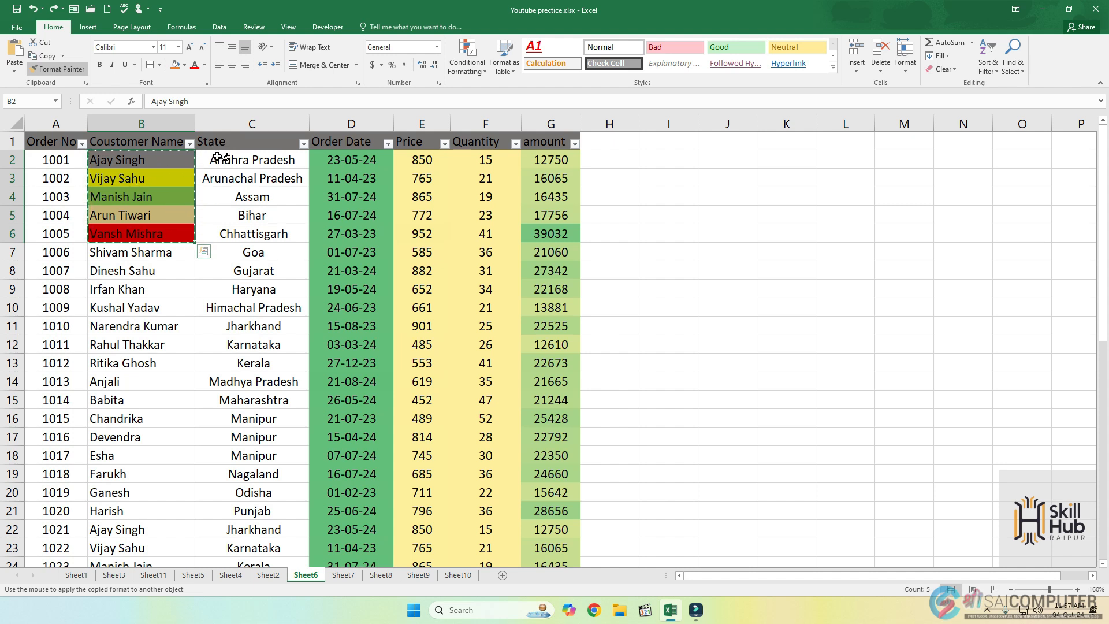
drag(215, 156, 215, 232)
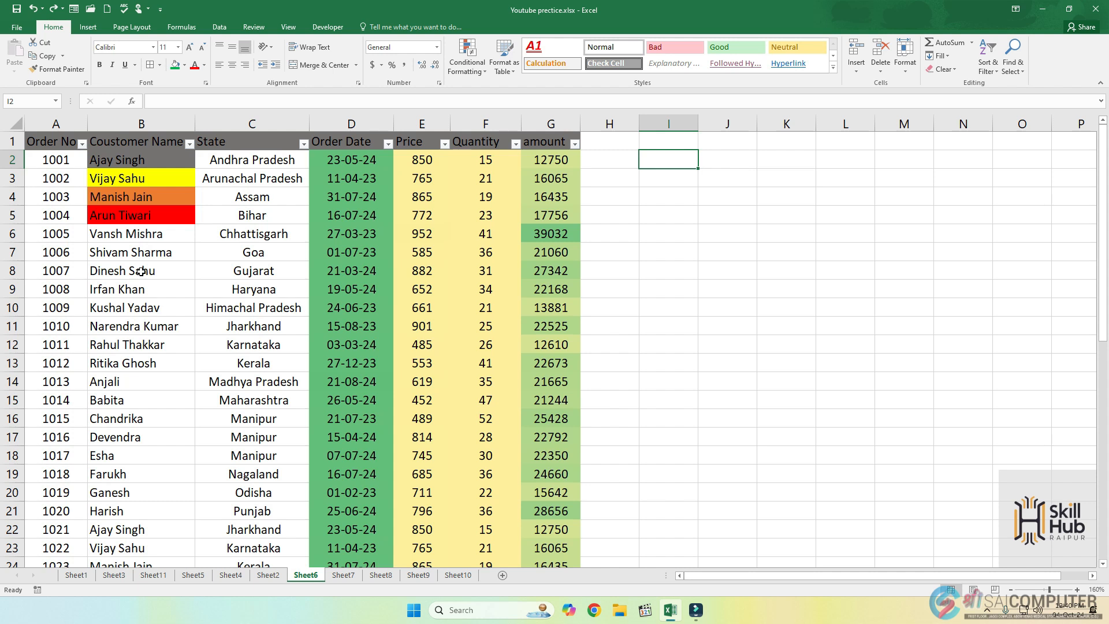
Copy the customer names in B2, B4 and B8 one at a time into I2, I3 and I4.
click(130, 162)
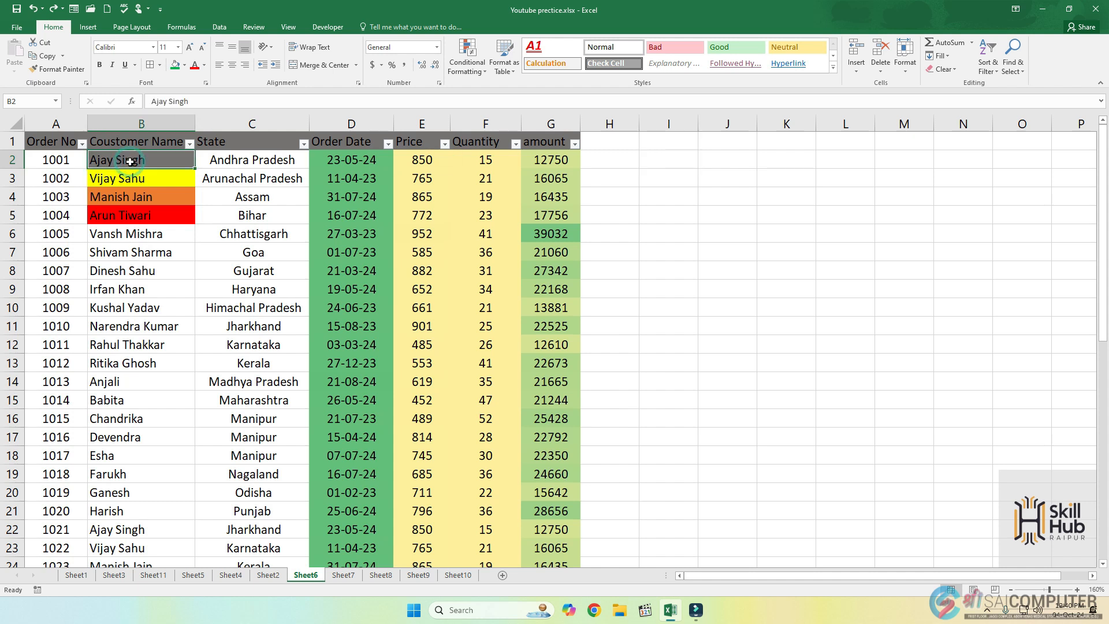
key(ctrl+c)
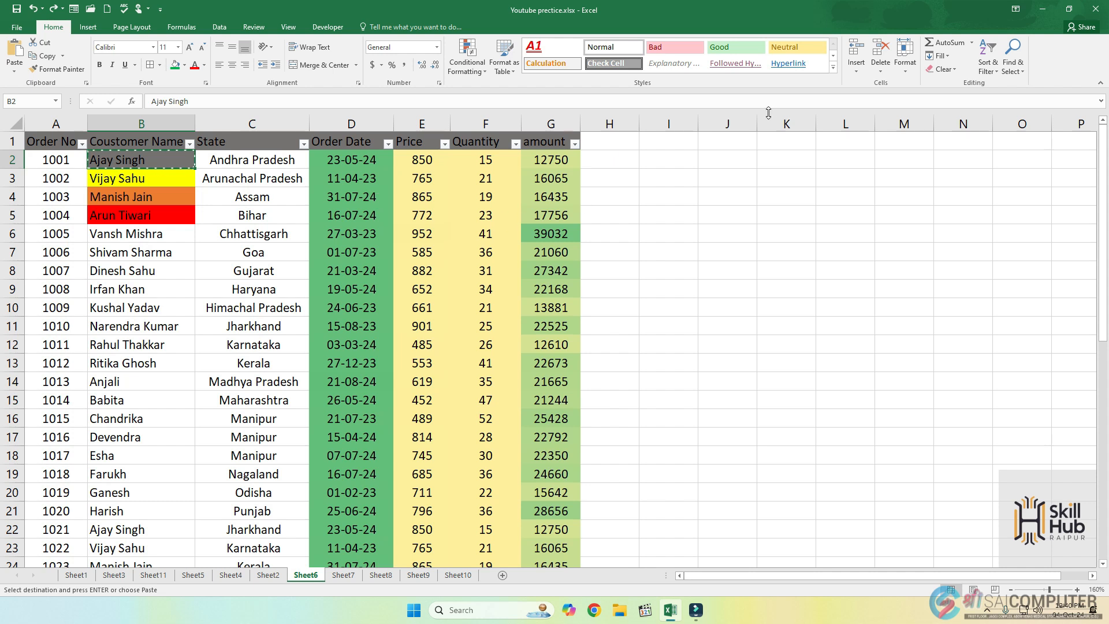
click(664, 158)
key(ctrl+v)
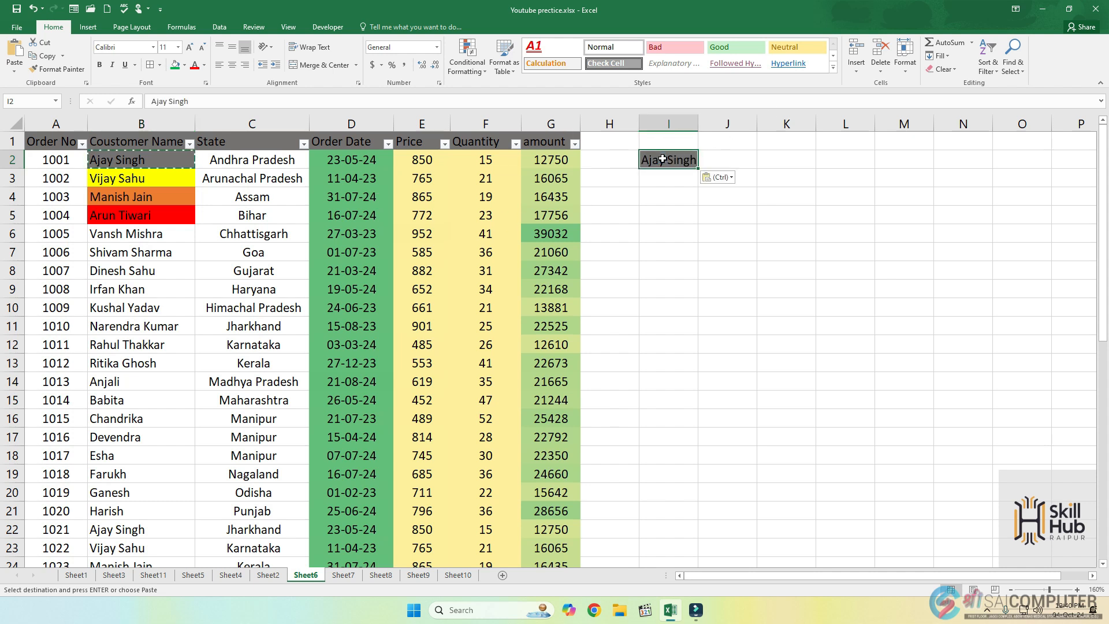
click(156, 198)
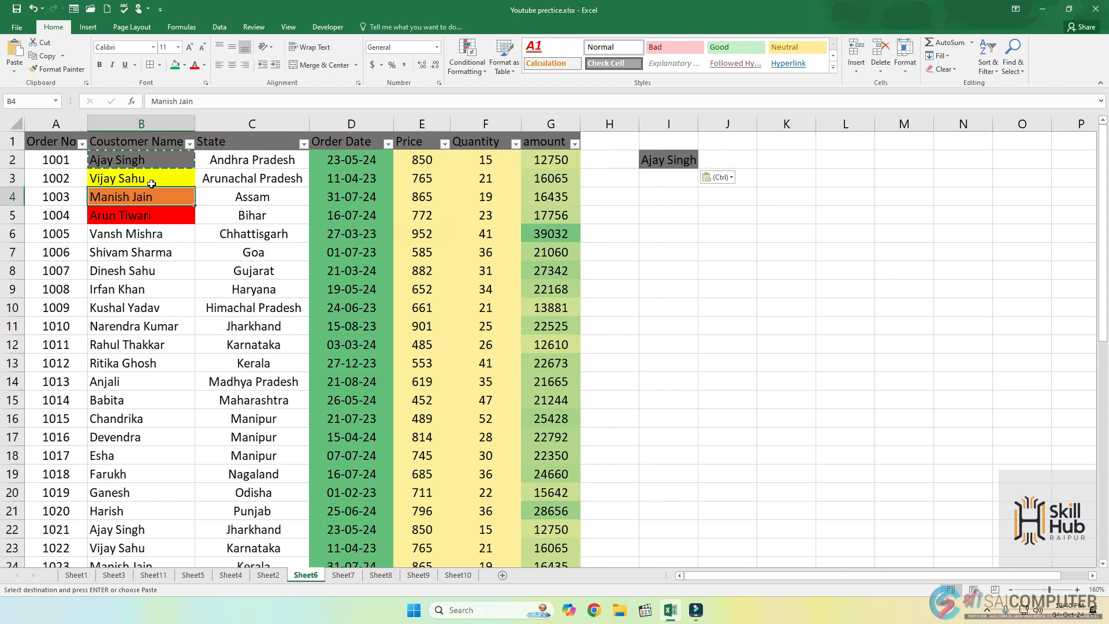
key(ctrl+c)
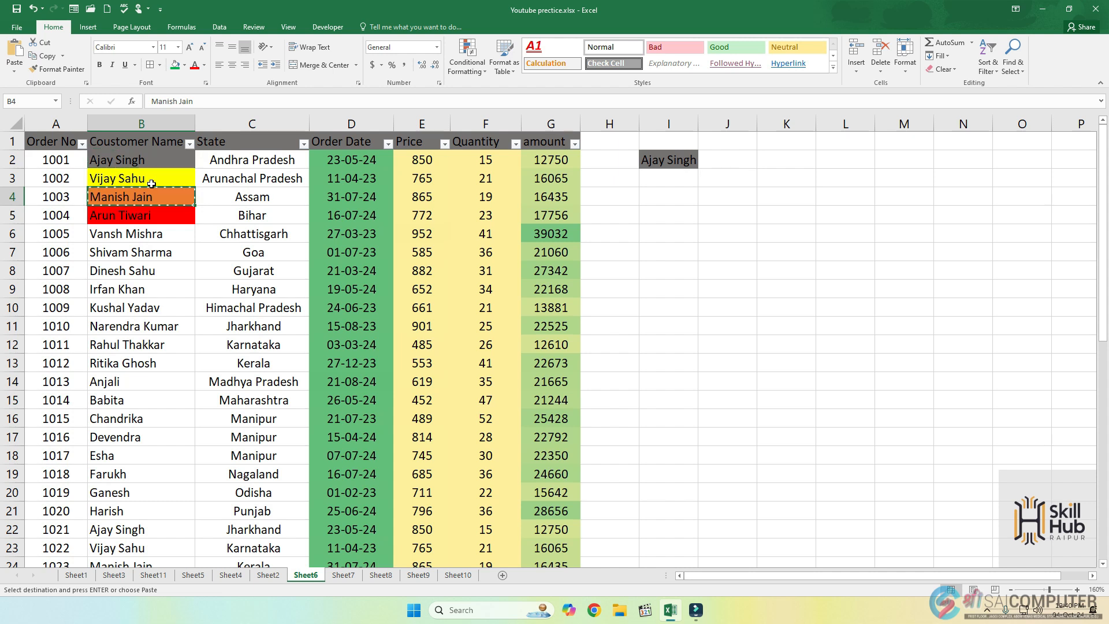
click(661, 182)
key(ctrl+v)
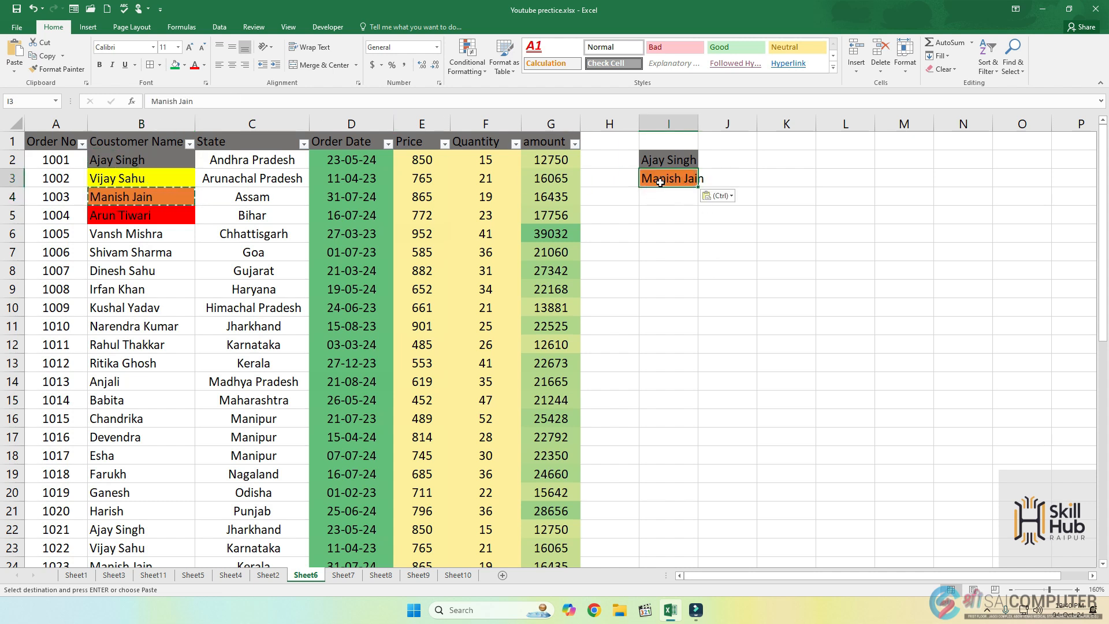
click(148, 275)
key(ctrl+c)
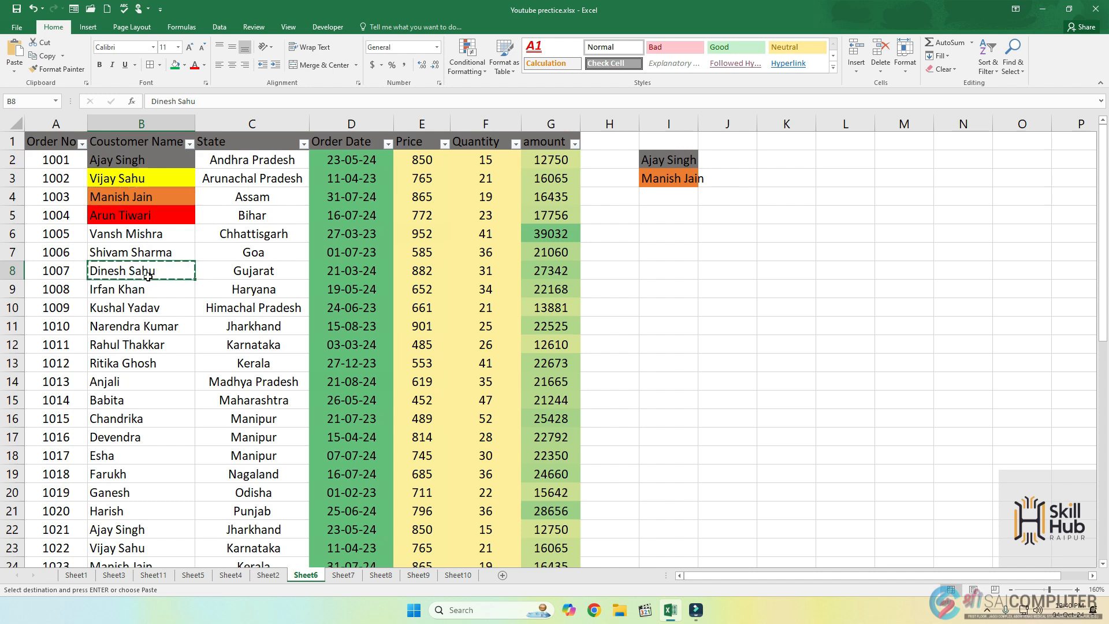
click(666, 198)
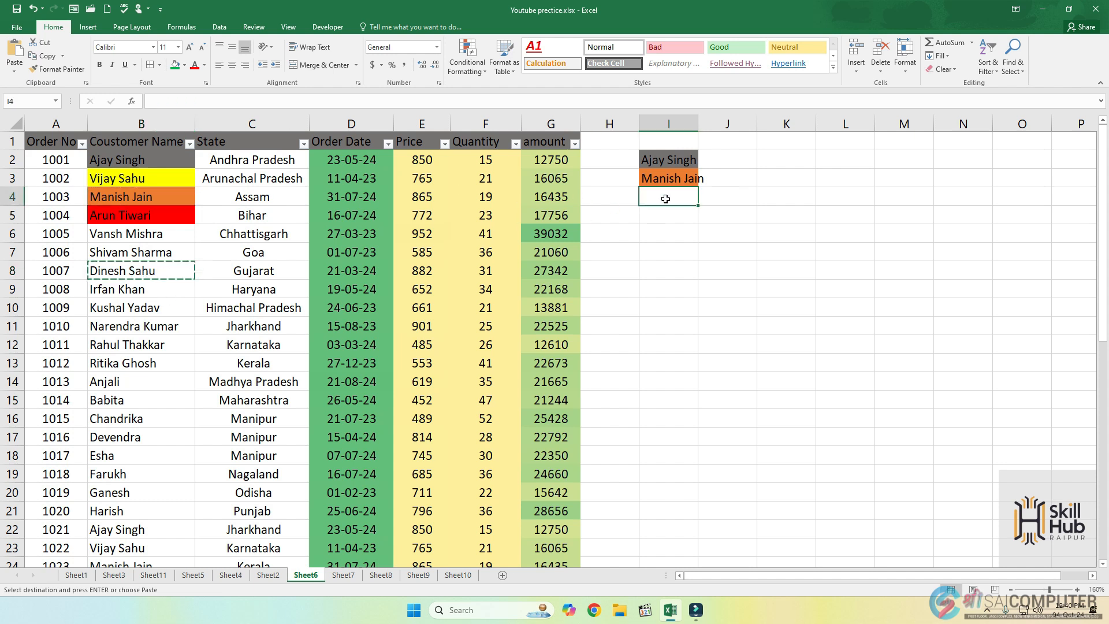
key(ctrl+v)
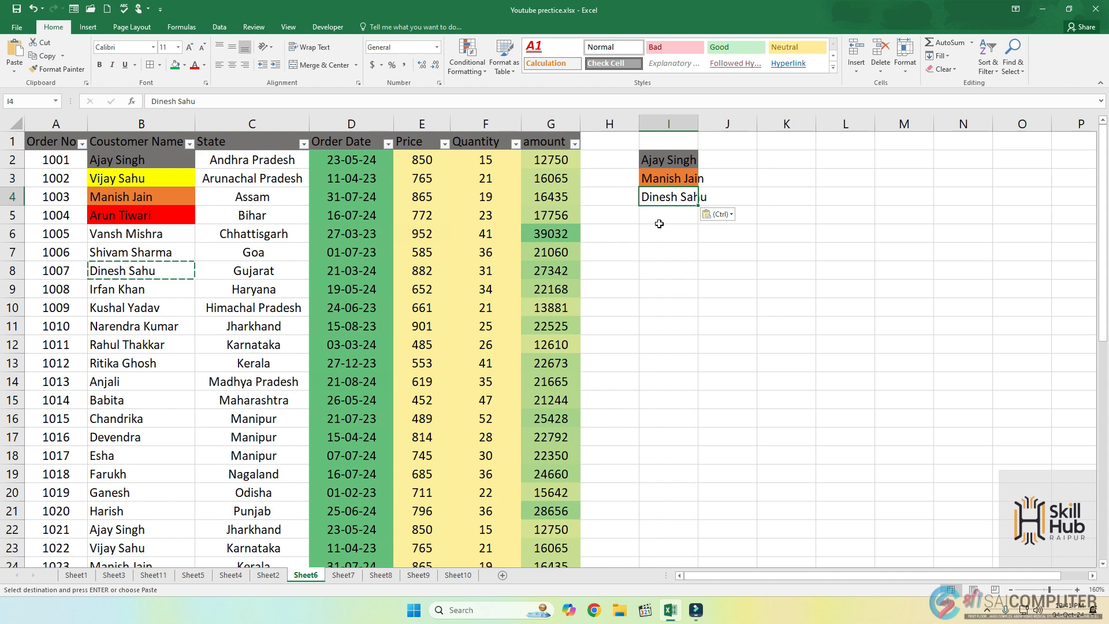
Undo the three individual pastes in column I and cancel the pending copy.
key(ctrl+z)
key(ctrl+z)
key(ctrl+z)
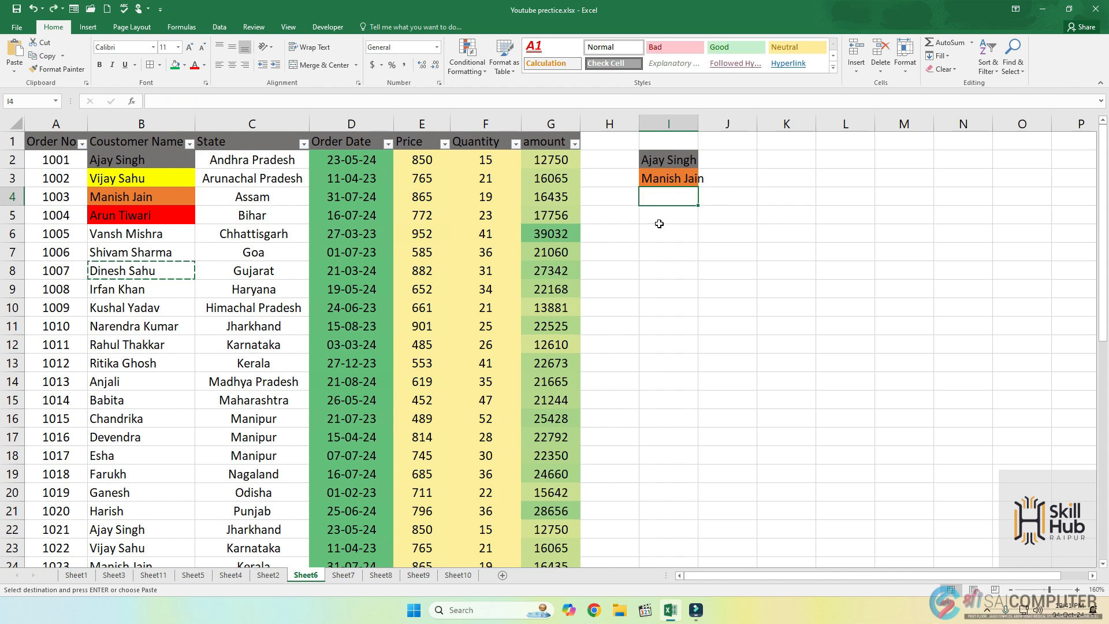
key(Escape)
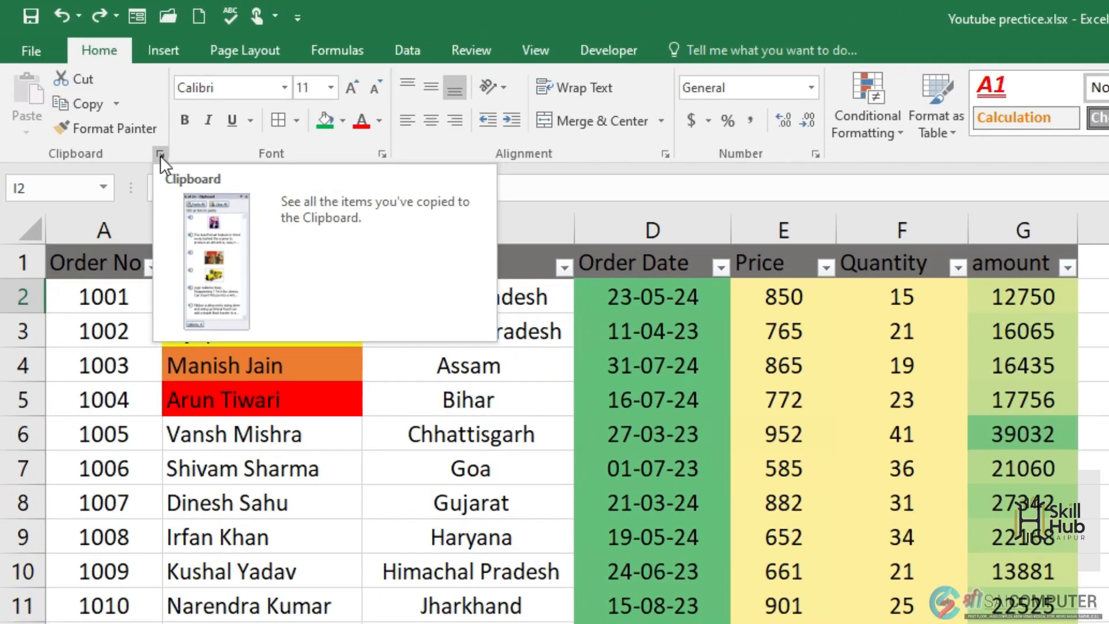
Display the Office Clipboard and collect the customer name in B2 on it.
click(161, 155)
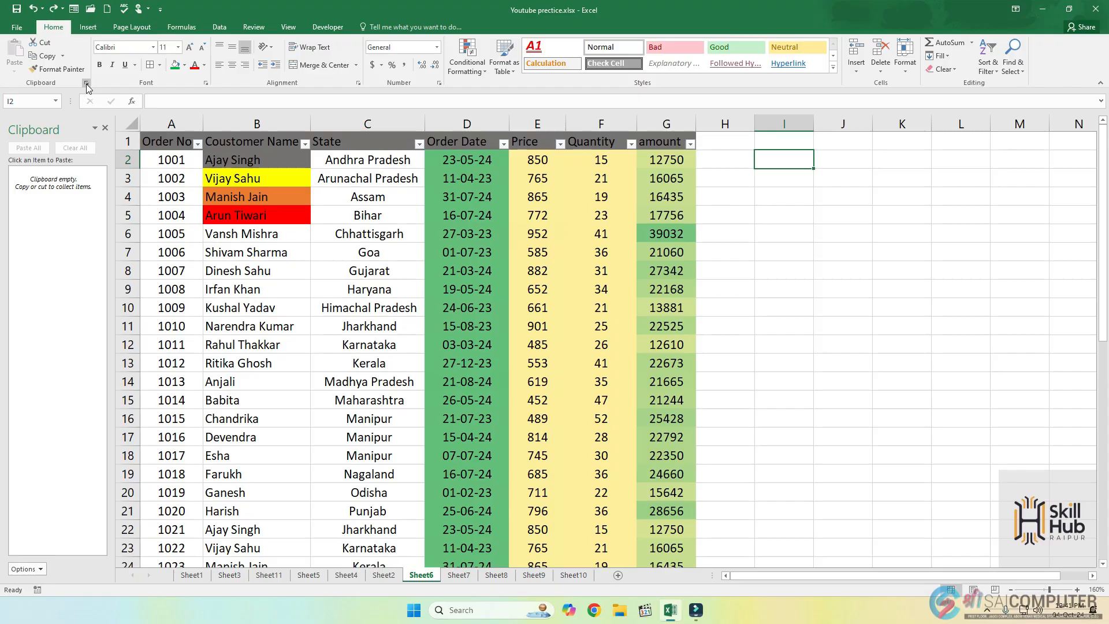
click(264, 160)
key(ctrl+c)
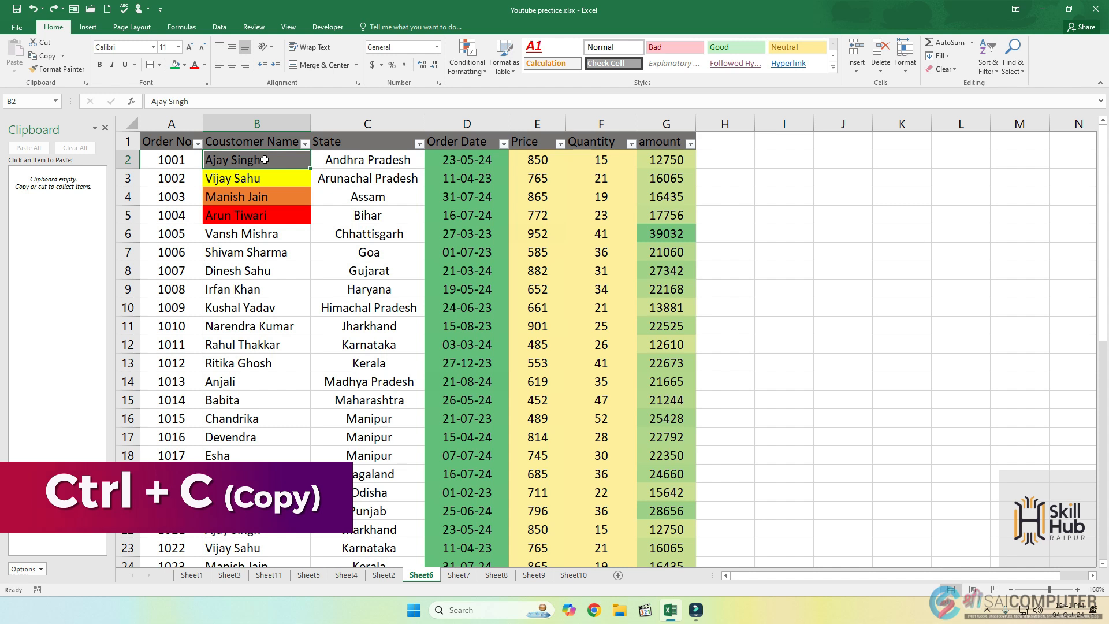
key(ctrl+c)
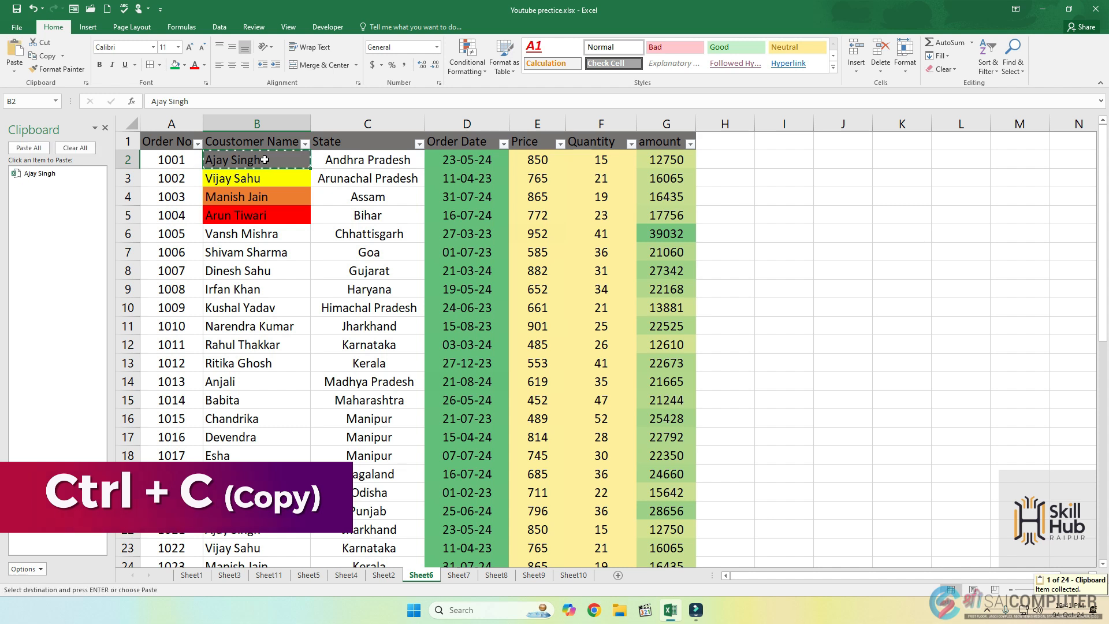
Add the customer names in B4, B6, B10 and B8 to the Office Clipboard, in that order.
click(246, 201)
key(ctrl+c)
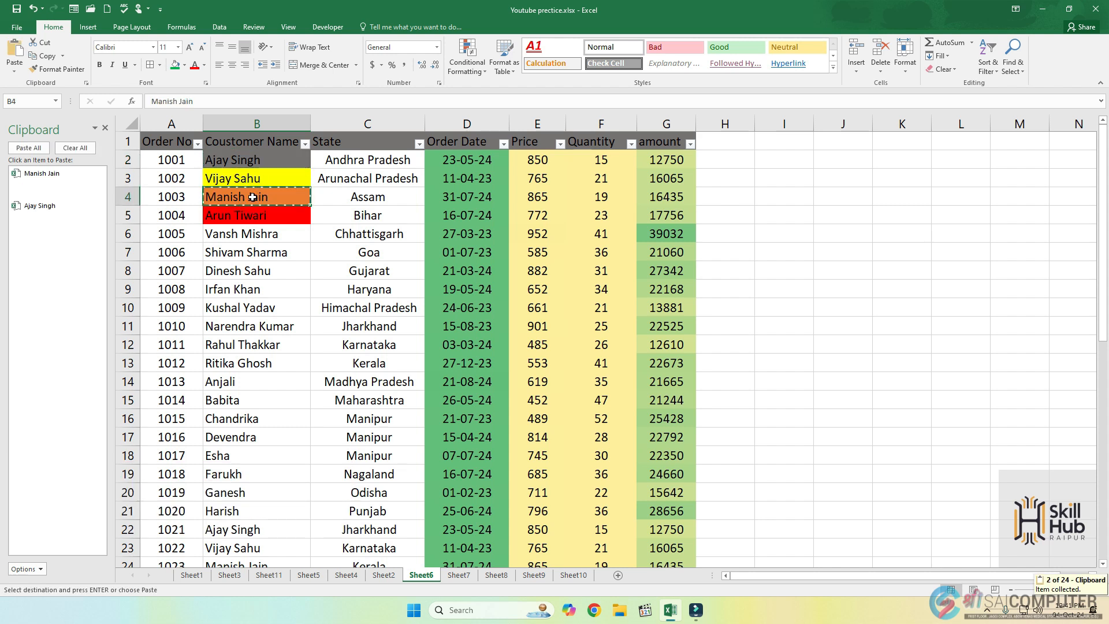
click(246, 234)
key(ctrl+c)
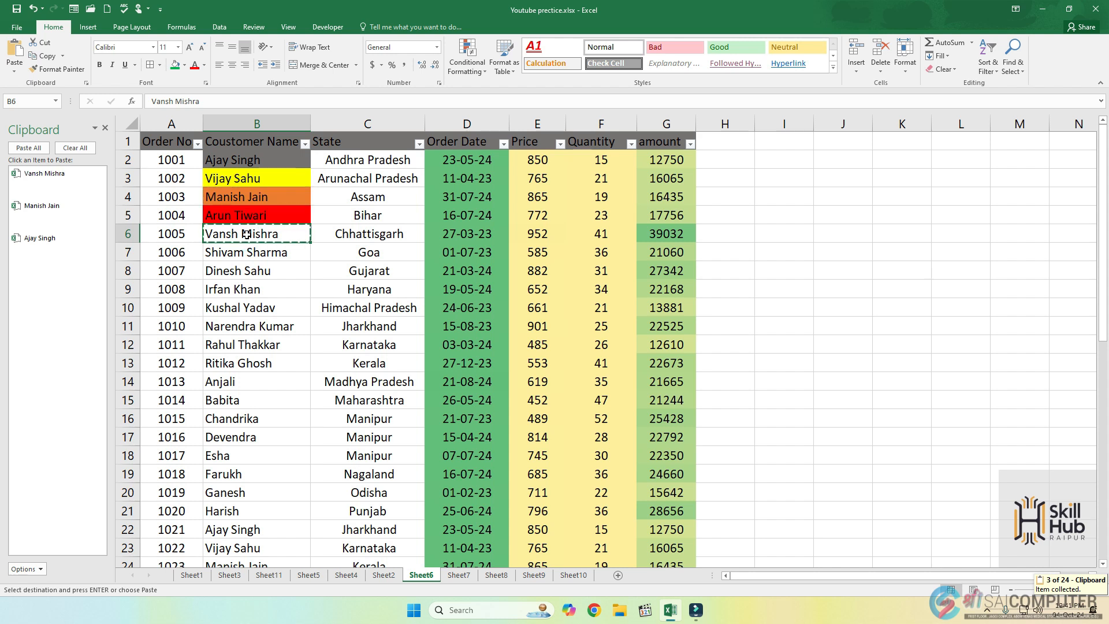
click(232, 308)
key(ctrl+c)
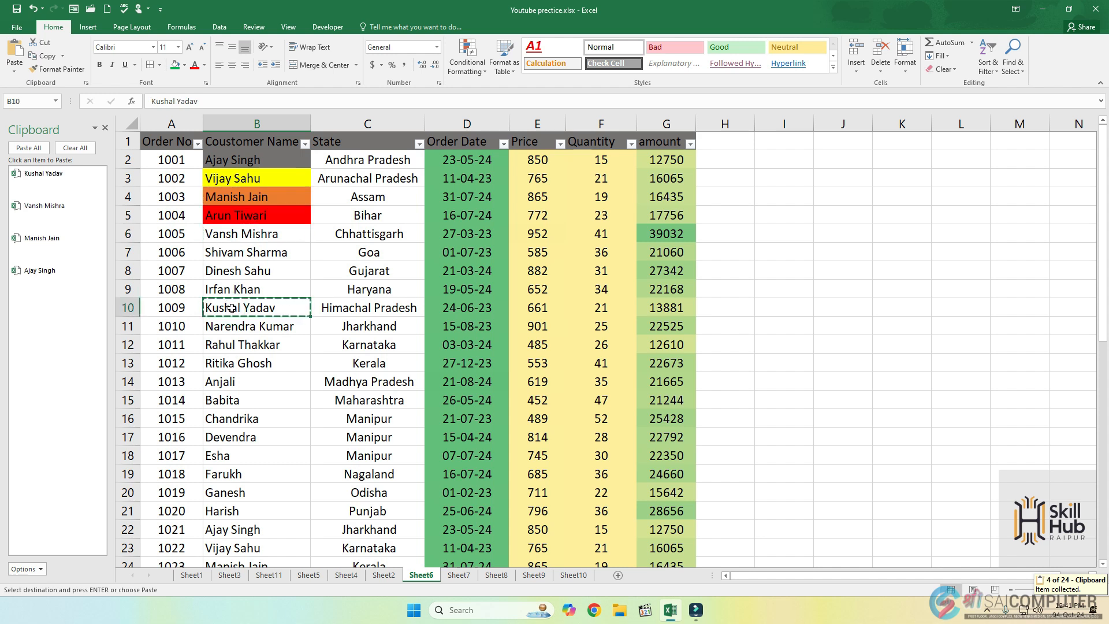
click(243, 272)
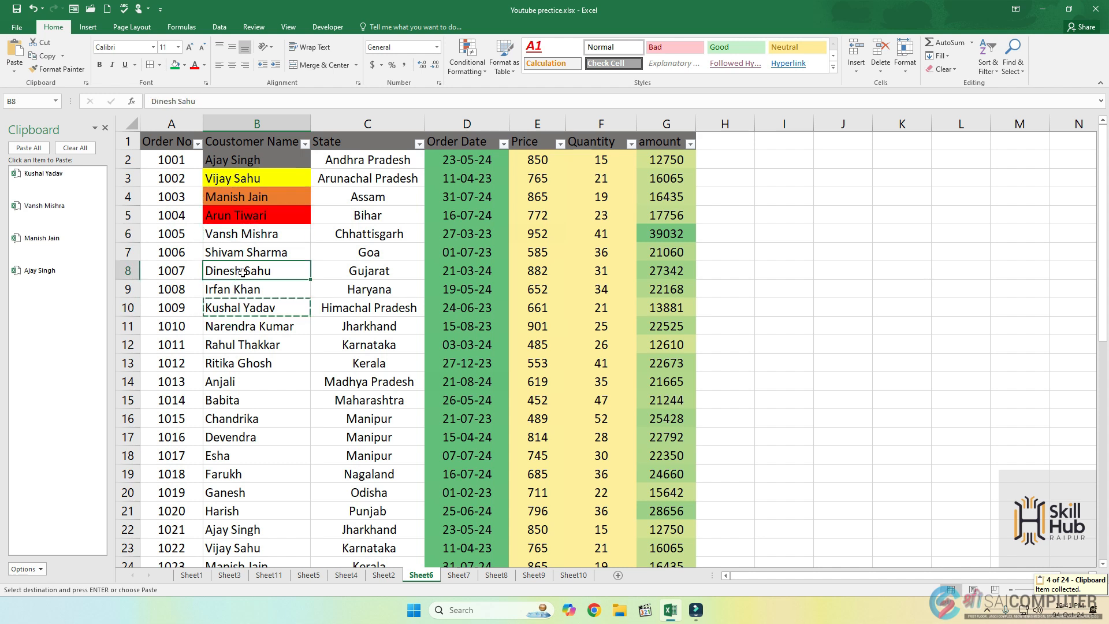
key(ctrl+c)
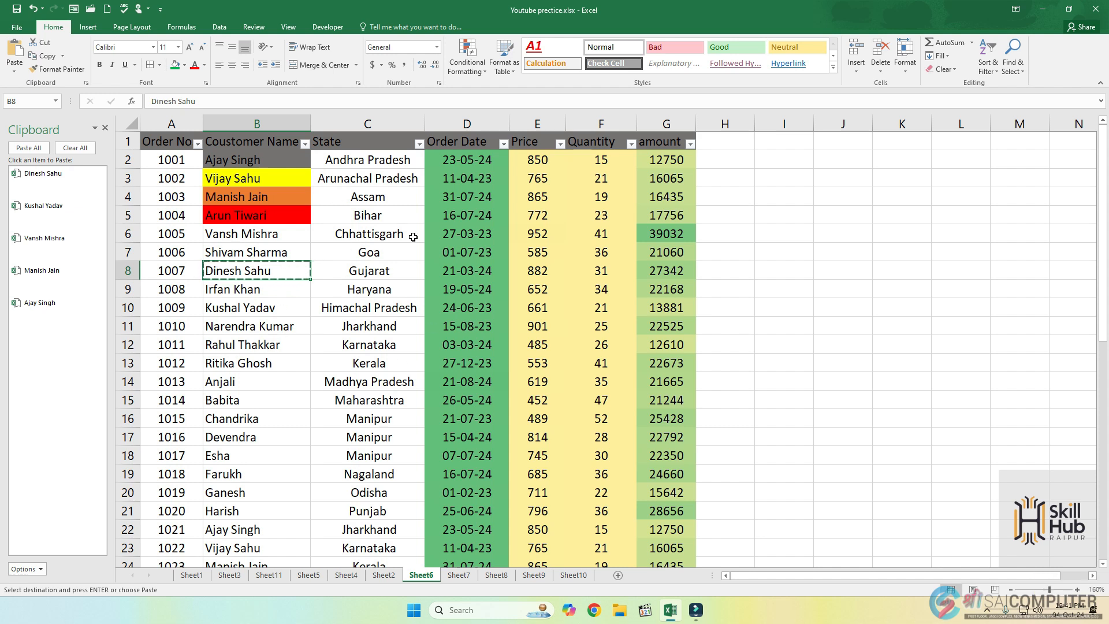
Paste all collected clipboard items at once starting at I2, and widen column I to fit the names.
click(778, 163)
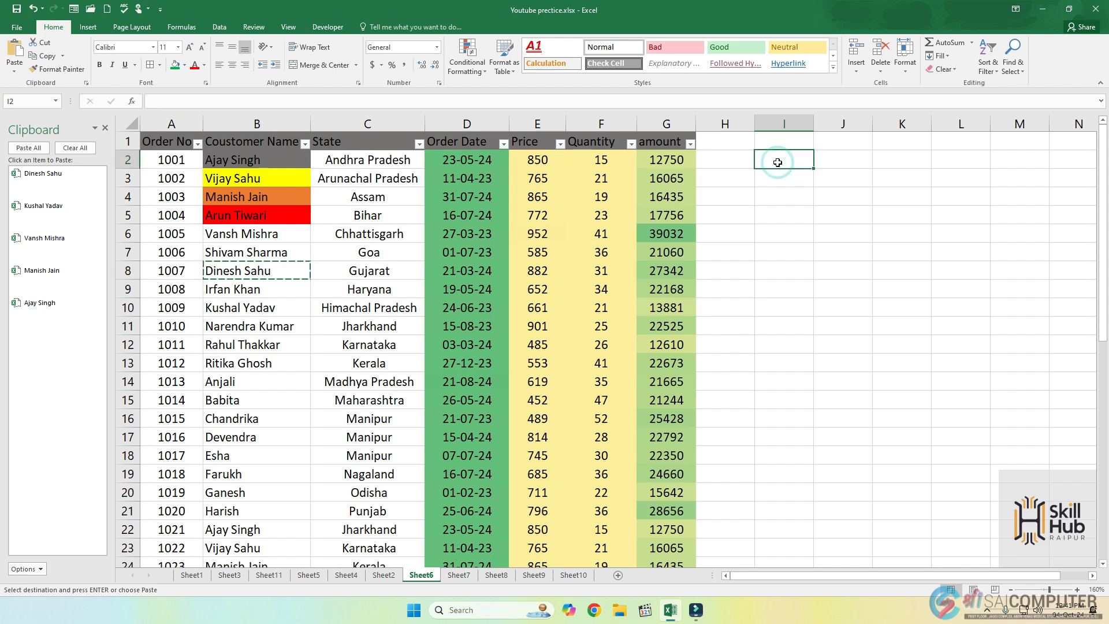
click(36, 153)
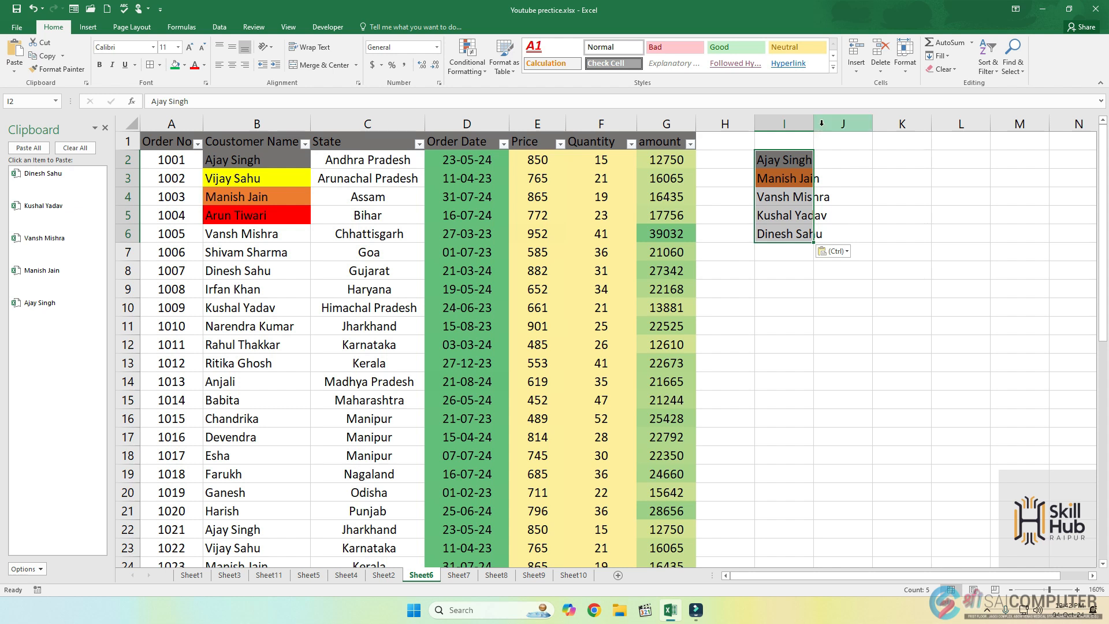
drag(813, 135, 851, 131)
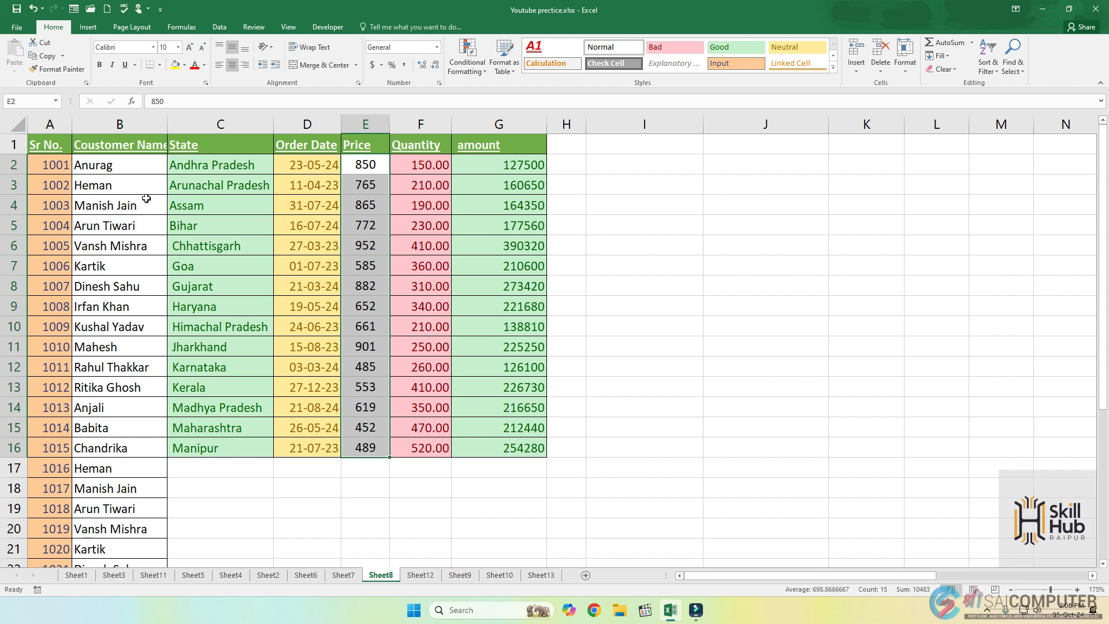
Make the customer names in B2:B17 of Sheet8 bold.
drag(103, 163, 85, 457)
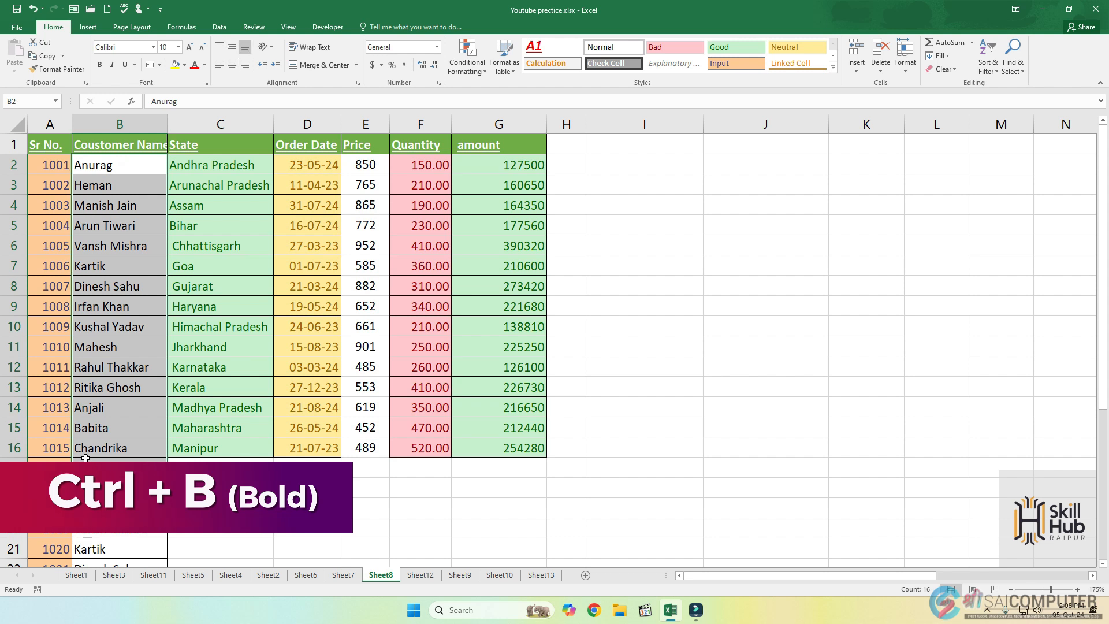
key(ctrl+b)
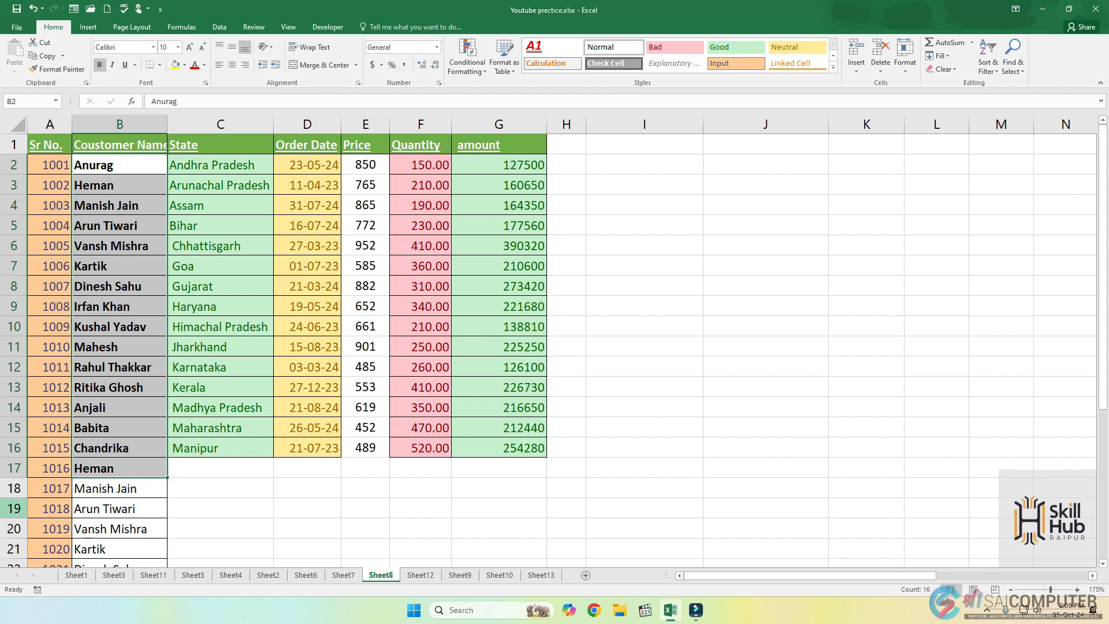
Undo the bold on the customer names in B2:B17 and make them italic instead.
key(ctrl+z)
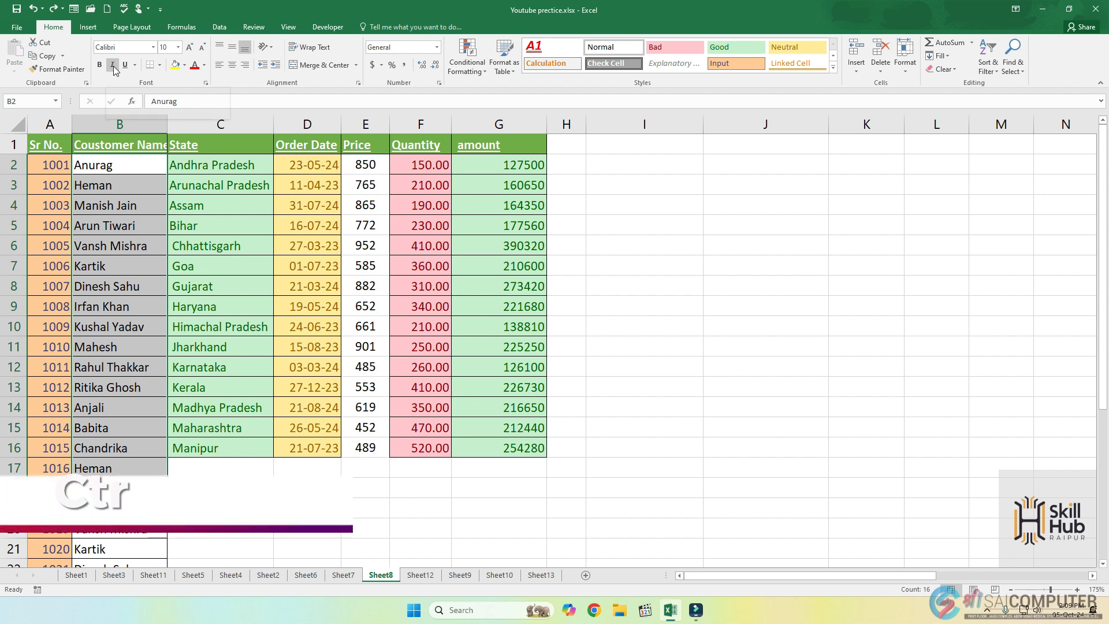
key(ctrl+i)
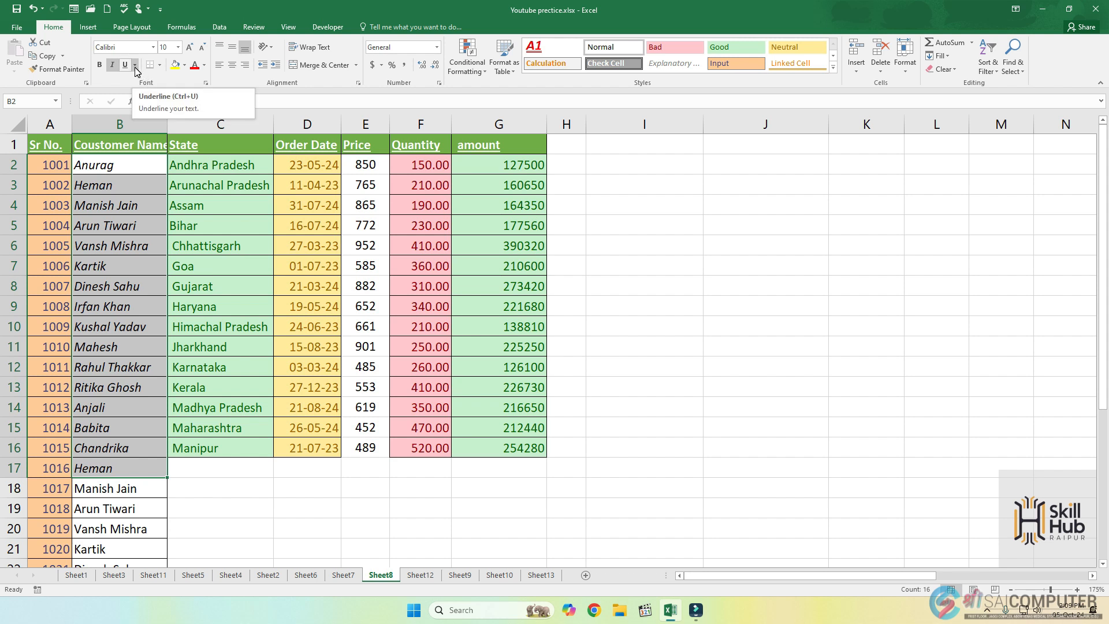
Underline the state names in C2:C16.
drag(208, 164, 177, 451)
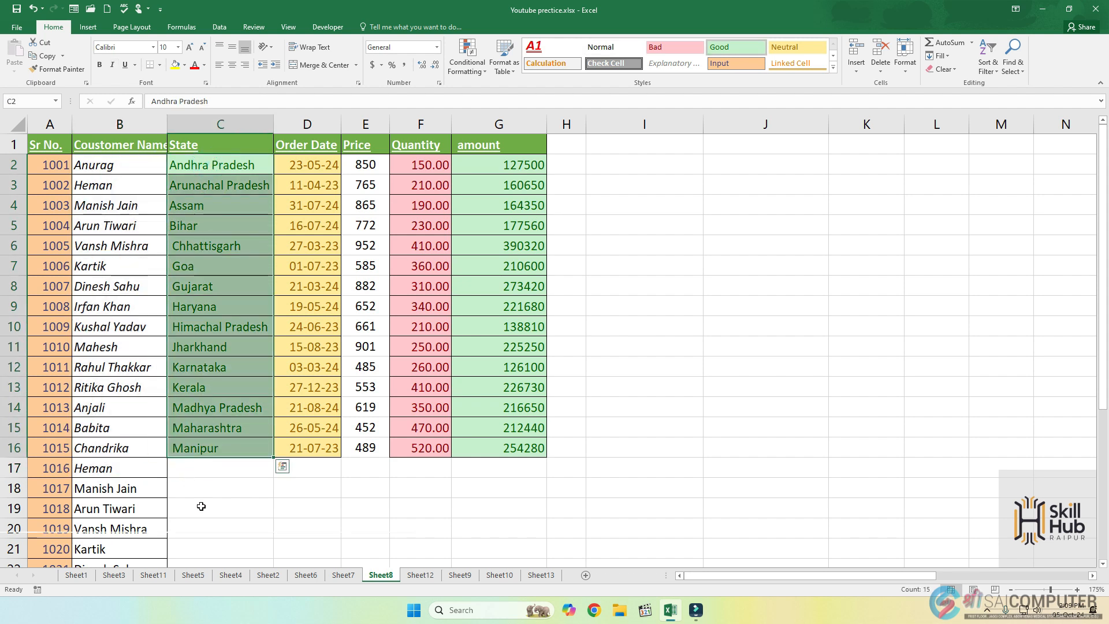
key(ctrl+u)
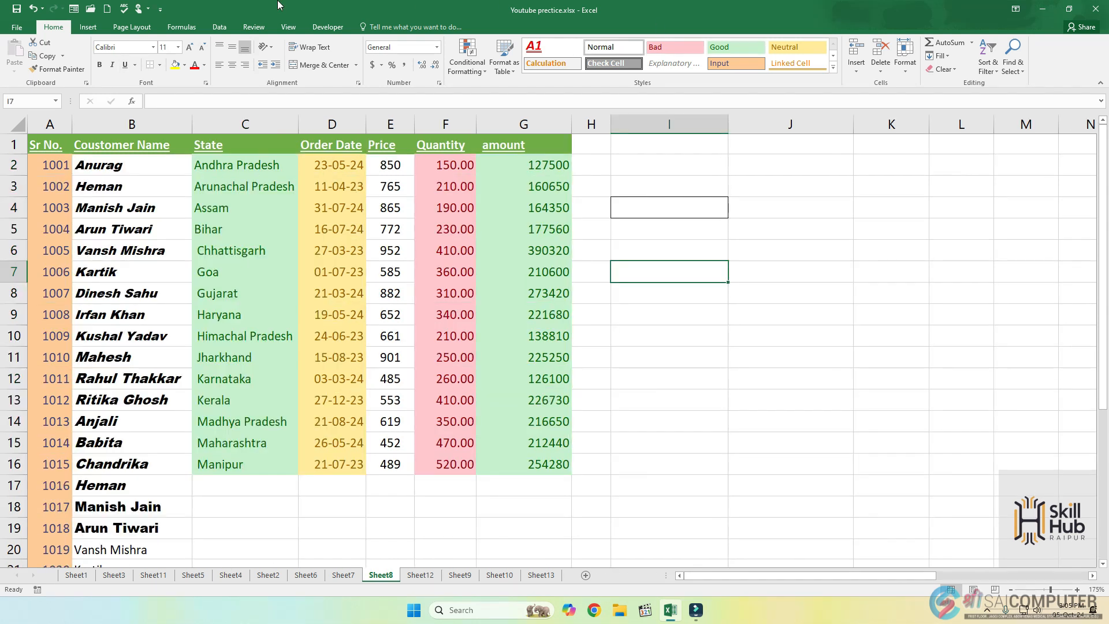
Apply All Borders to the order table A1:G16 and add Thick Outside Borders around it.
click(160, 66)
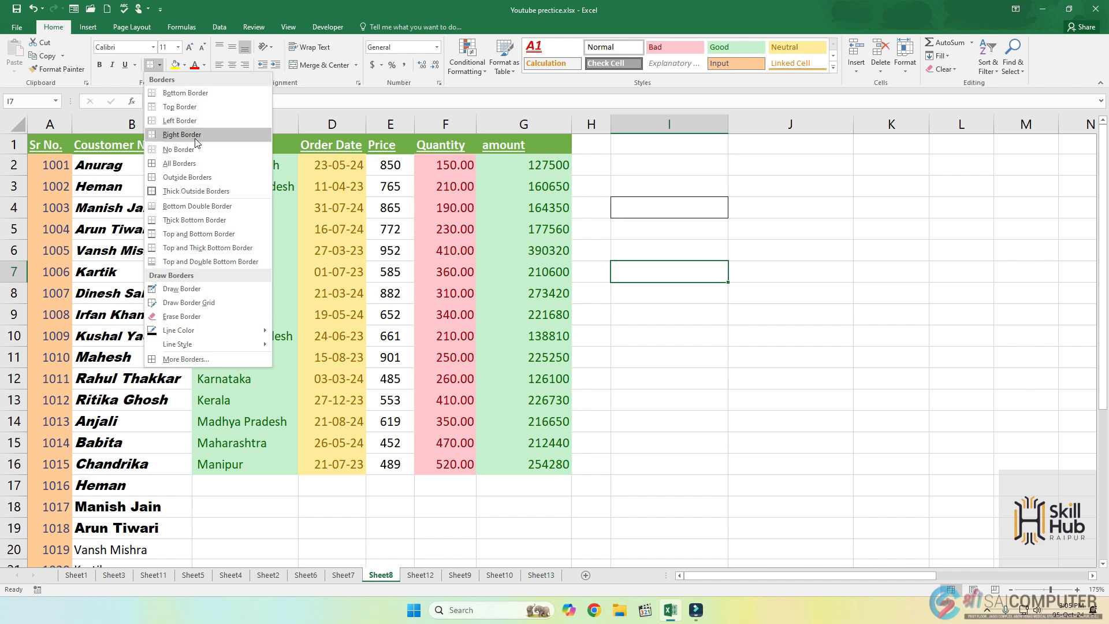
click(594, 154)
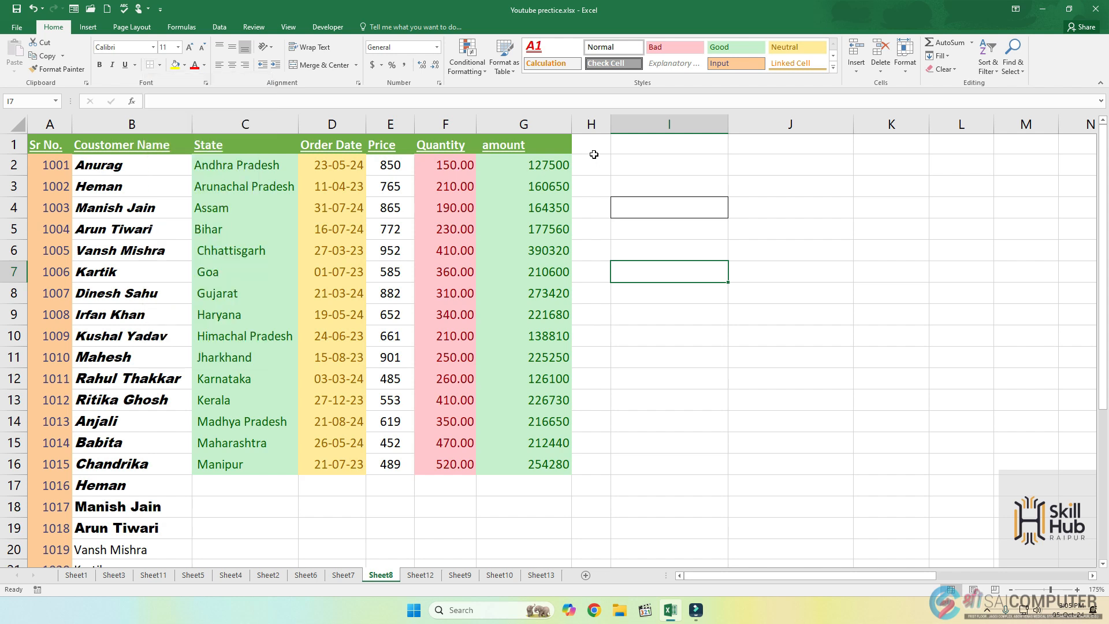
drag(48, 149, 512, 465)
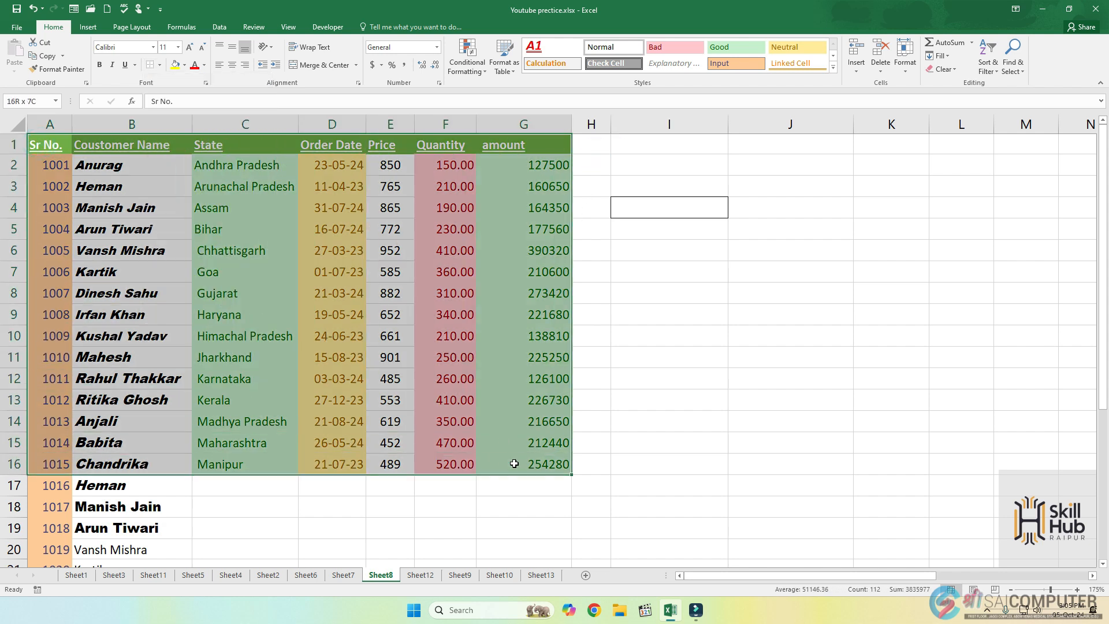
click(160, 65)
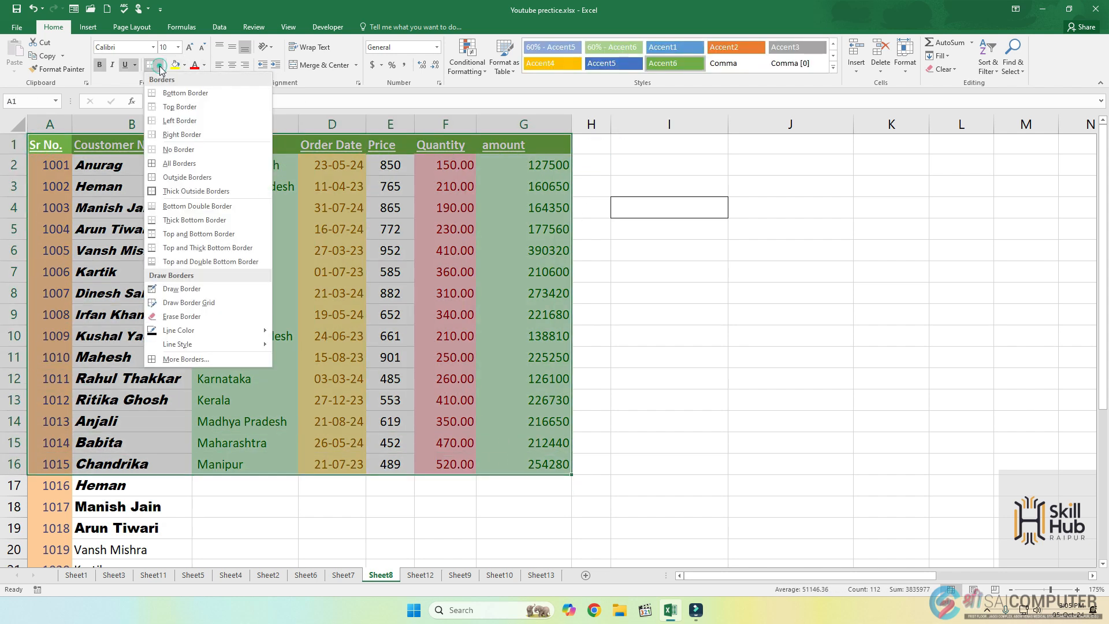
click(170, 159)
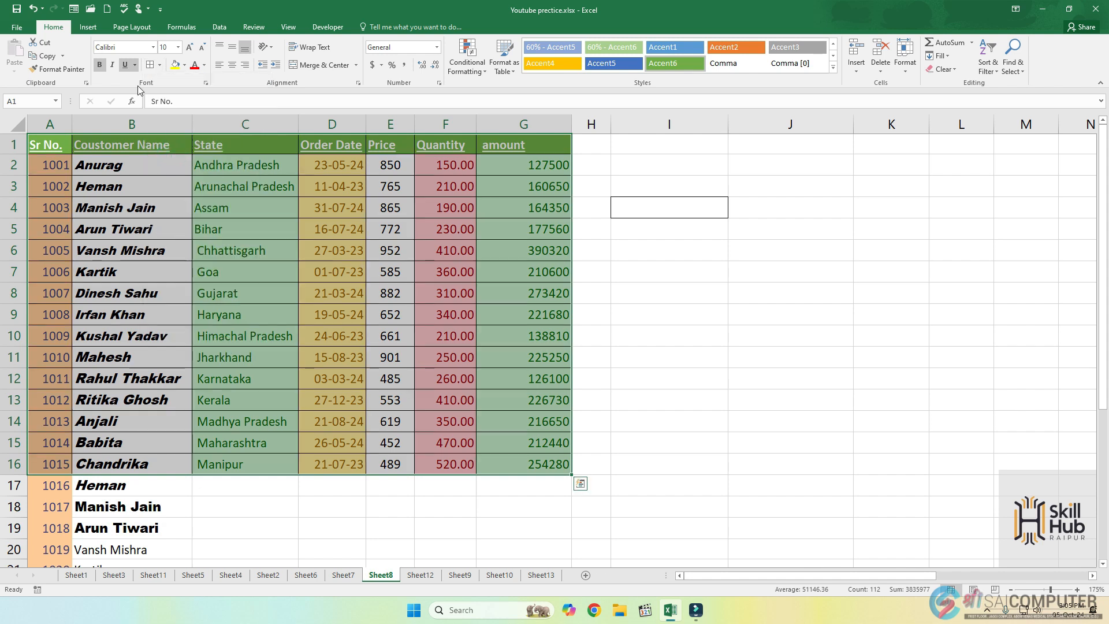
click(160, 65)
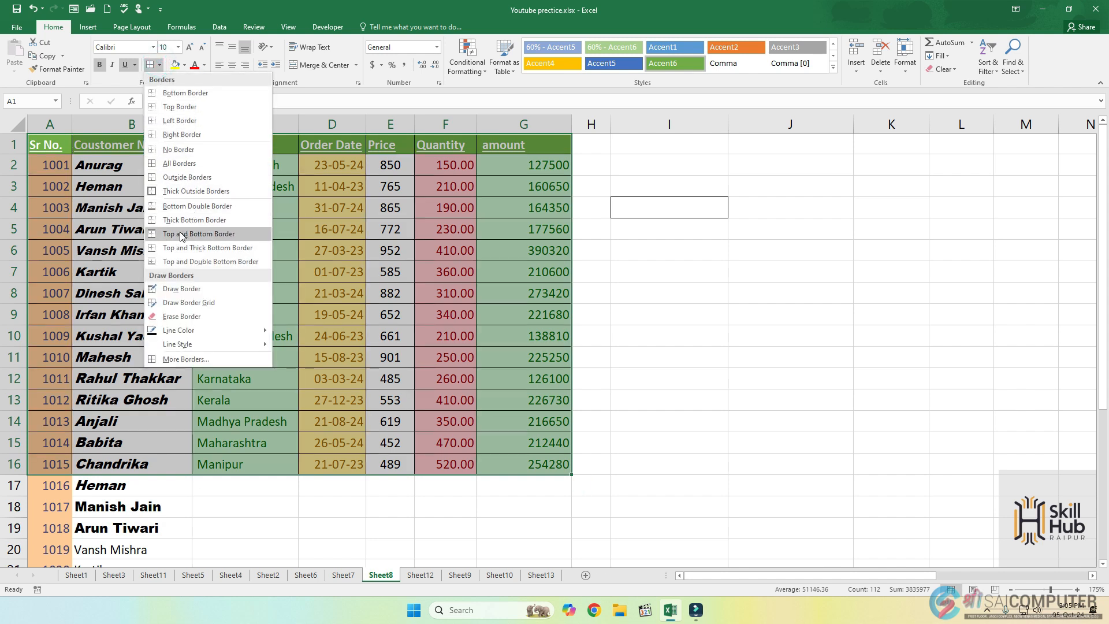
click(177, 192)
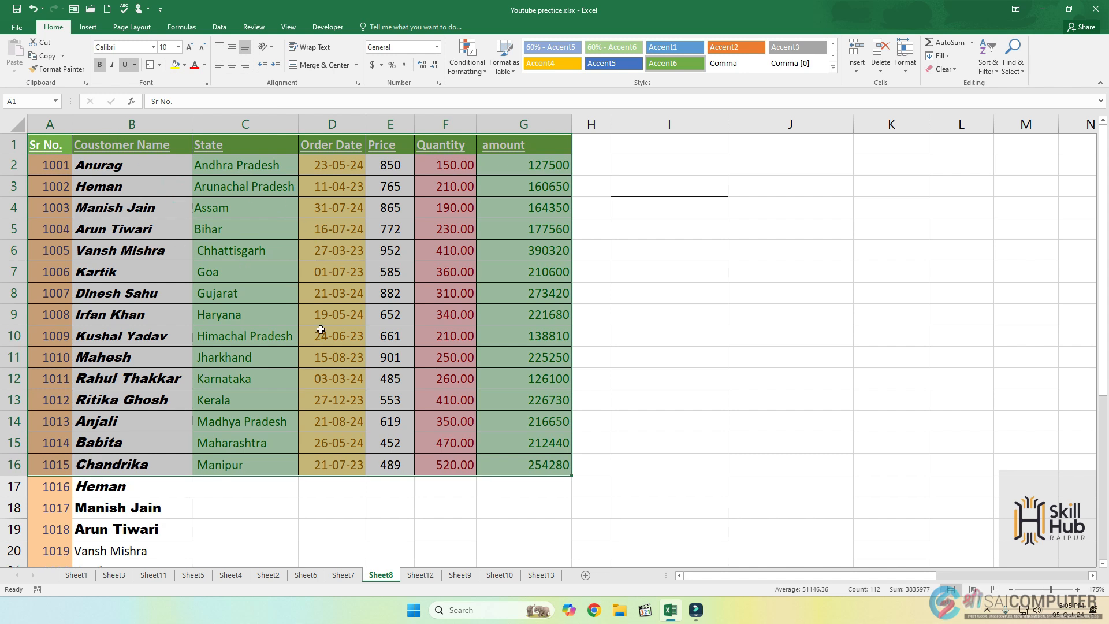
Remove all borders from the order table A1:G16.
click(160, 65)
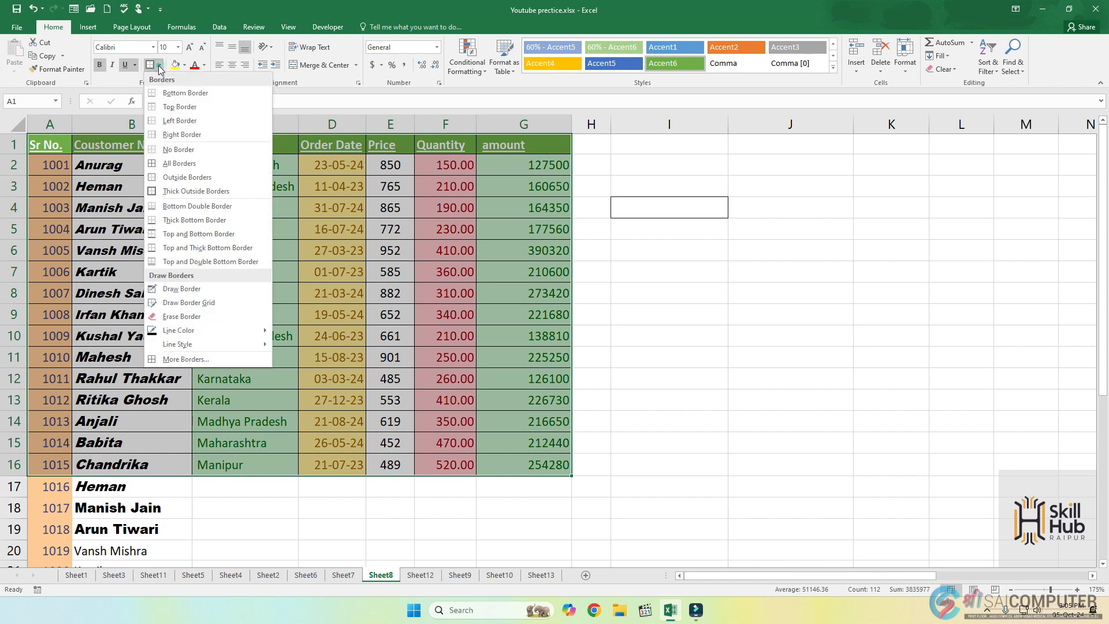
click(190, 149)
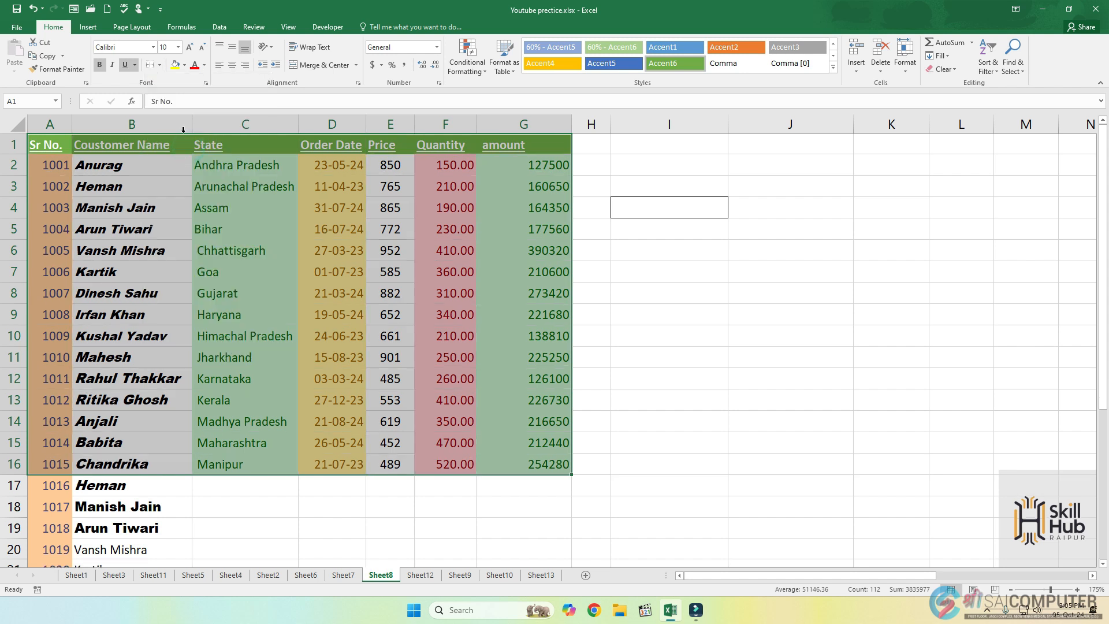
Draw individual border lines under the prices in E2, E3, E4 and E5 with the Draw Border tool.
click(161, 67)
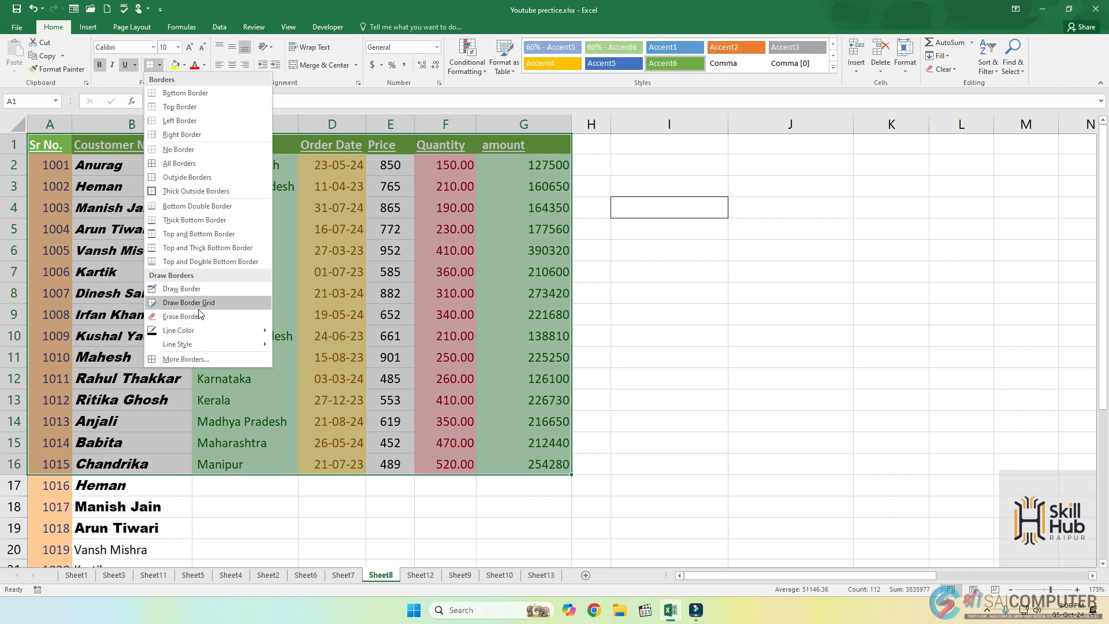
mouse_move(199, 328)
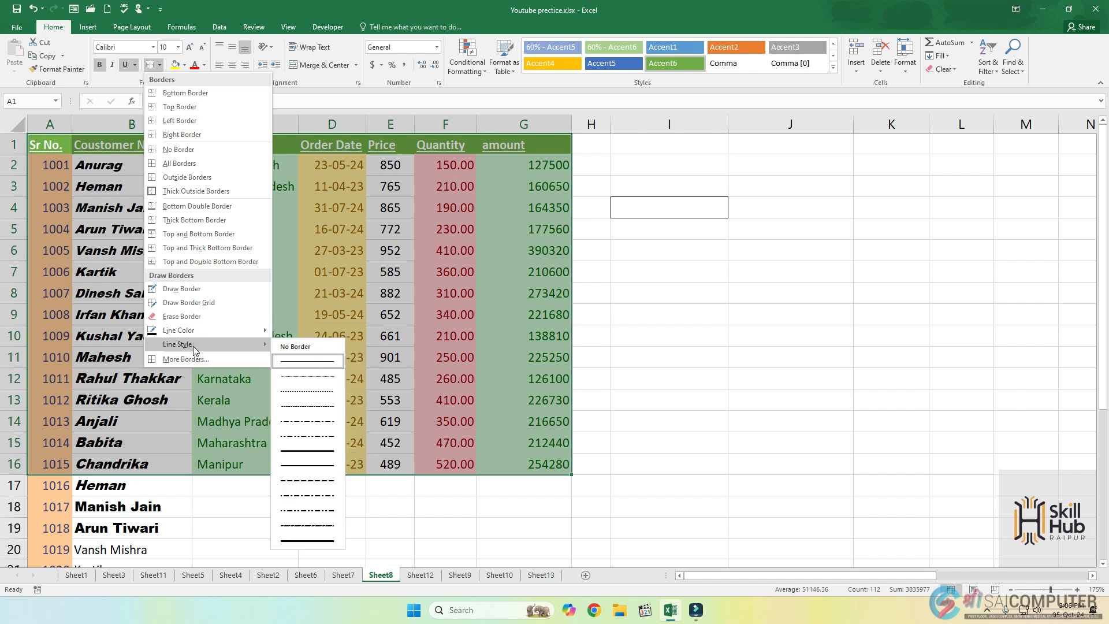
click(180, 290)
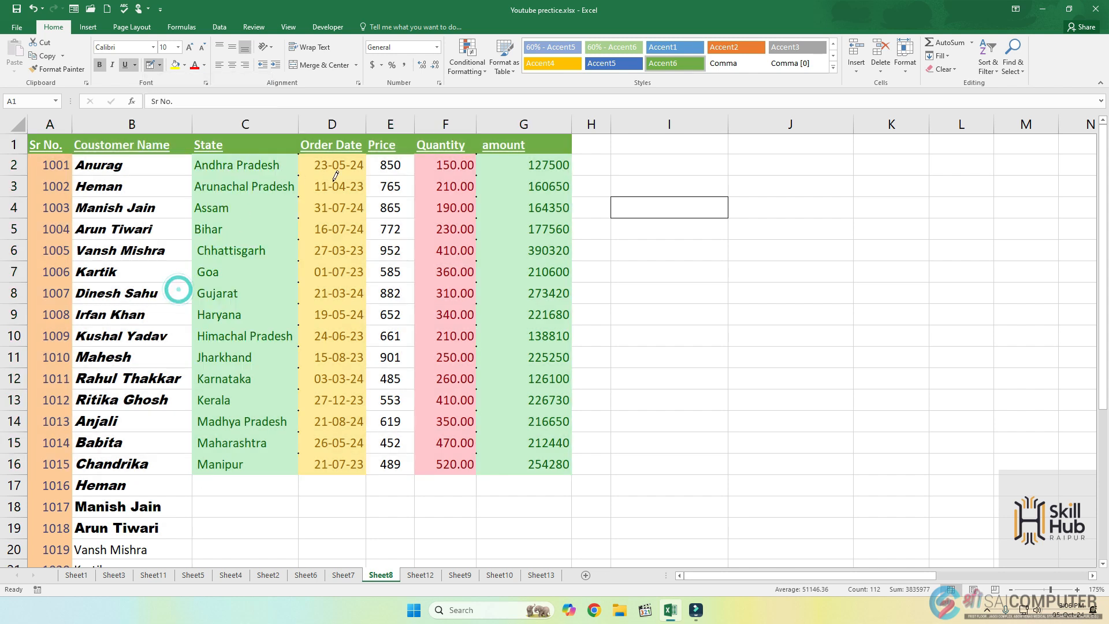
click(395, 174)
click(399, 196)
click(402, 218)
click(404, 239)
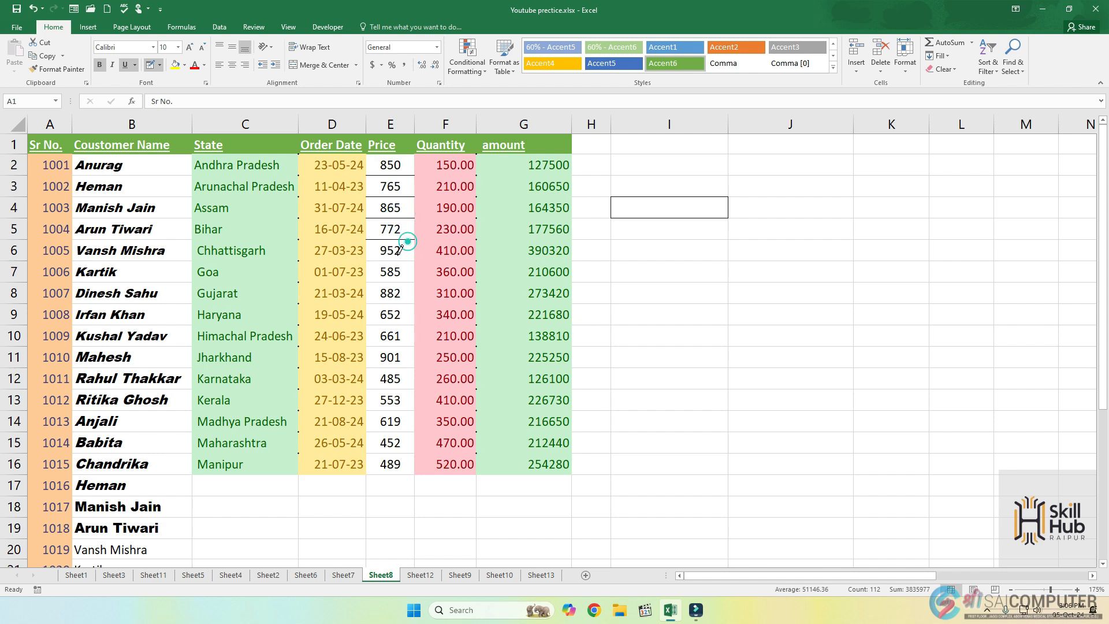
Draw border lines under the prices in E6, E7 and E8 with the Draw Border Grid tool.
click(160, 65)
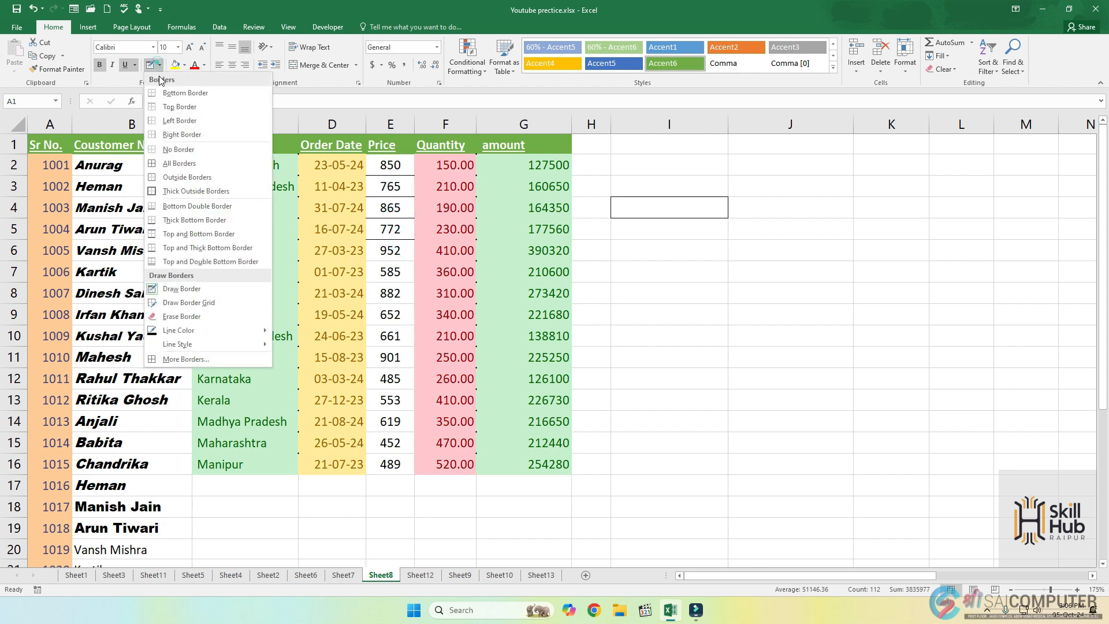
click(186, 305)
click(389, 260)
click(405, 303)
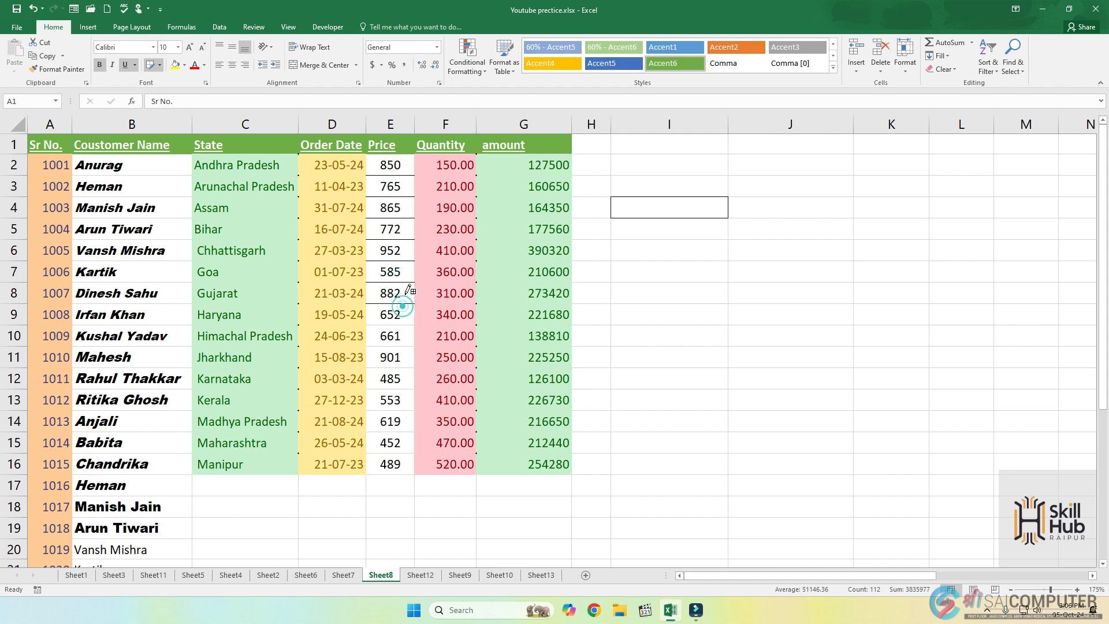
Erase the border lines under the prices in E2 through E6.
click(160, 65)
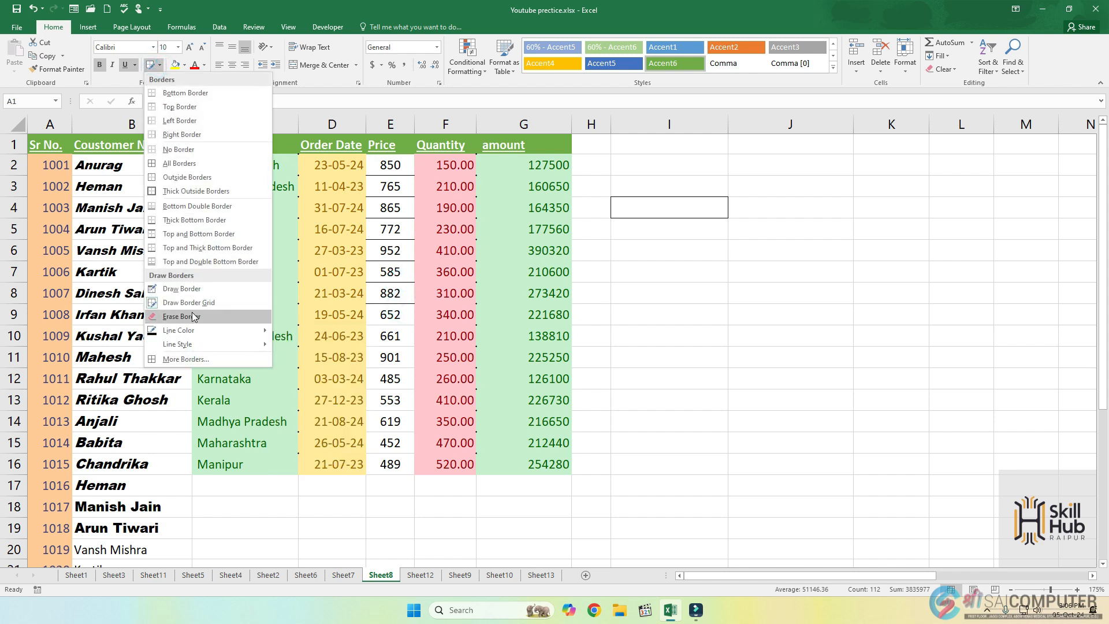
click(193, 317)
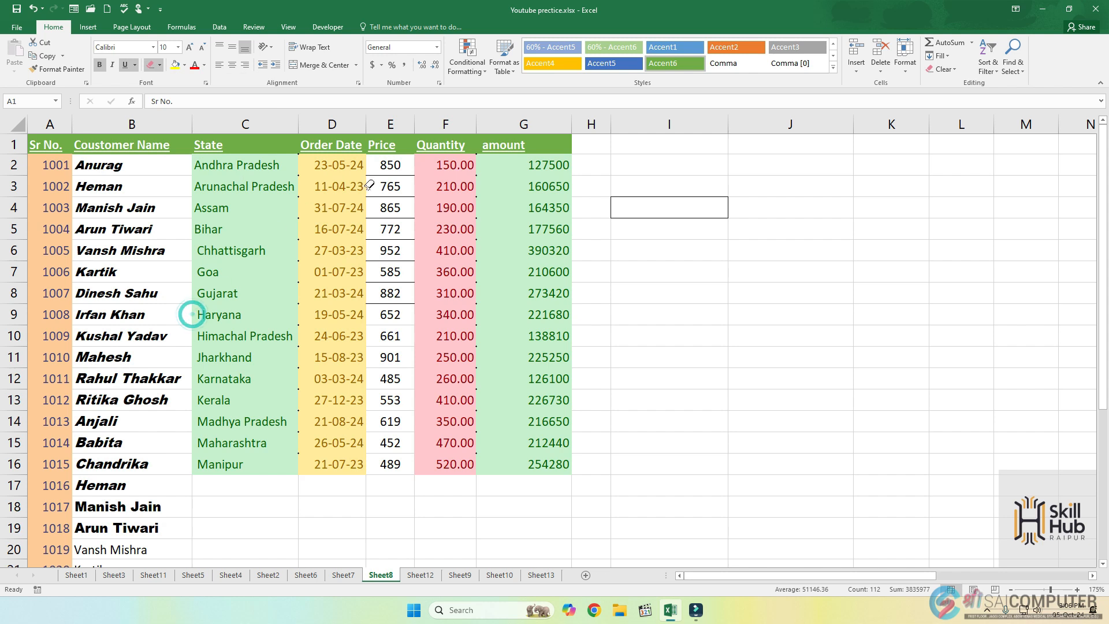
click(401, 259)
click(400, 239)
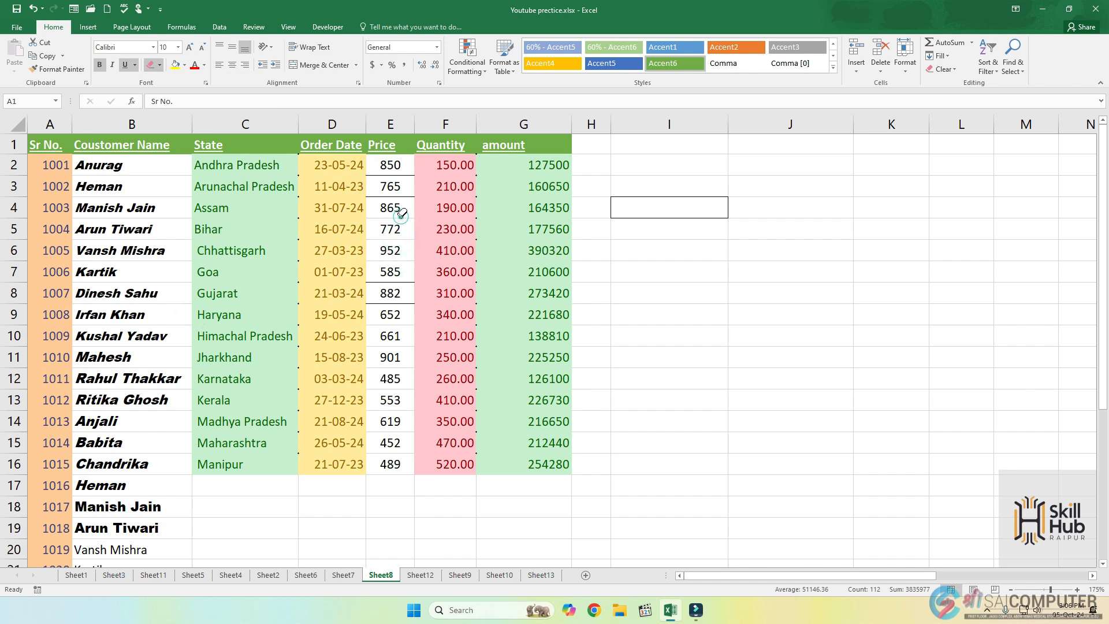
click(401, 194)
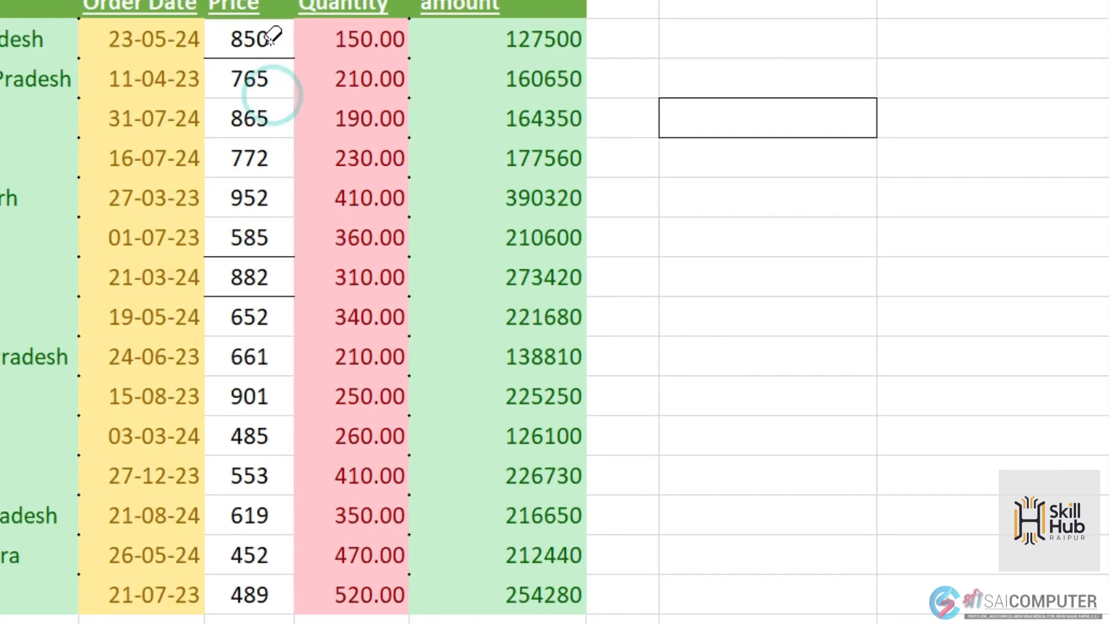
click(270, 43)
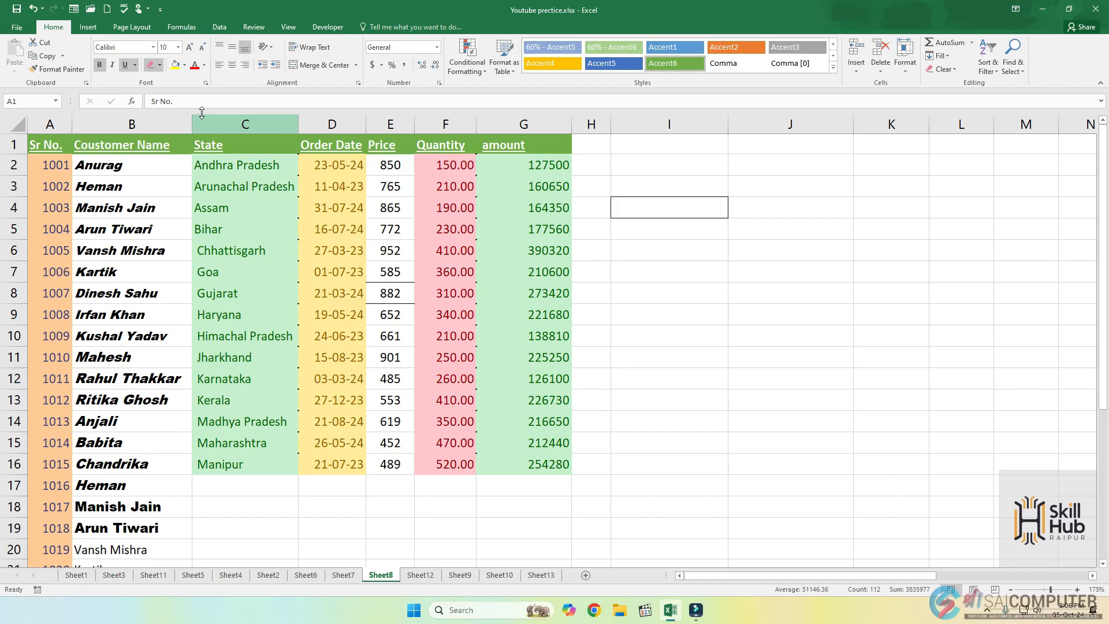
Set the border line color to red and draw lines under the prices in E4, E3 and E2.
click(160, 64)
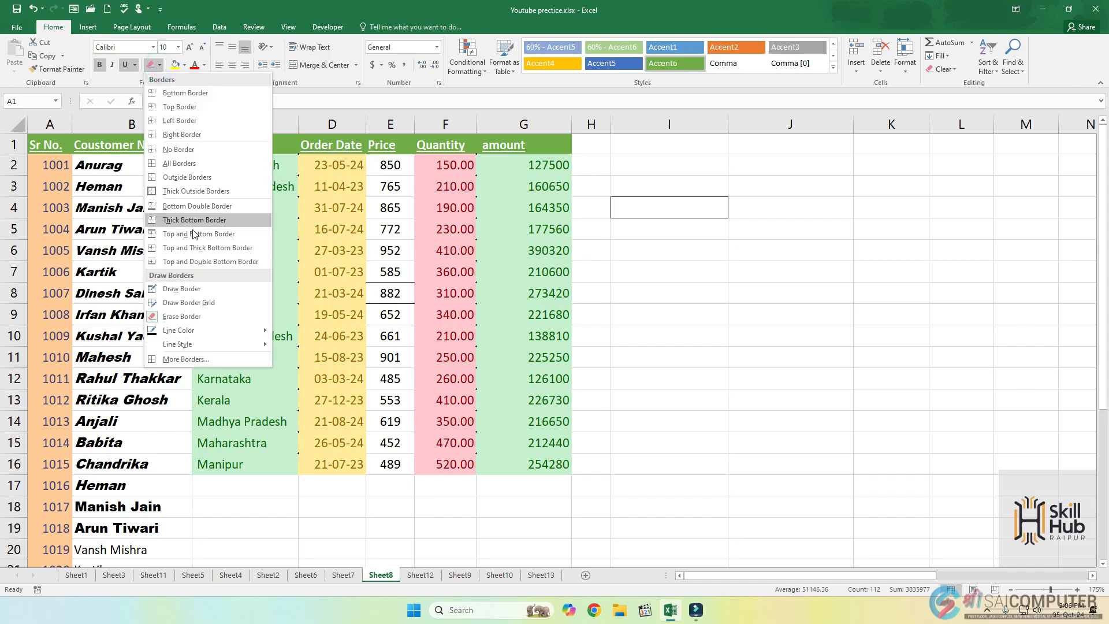
mouse_move(182, 343)
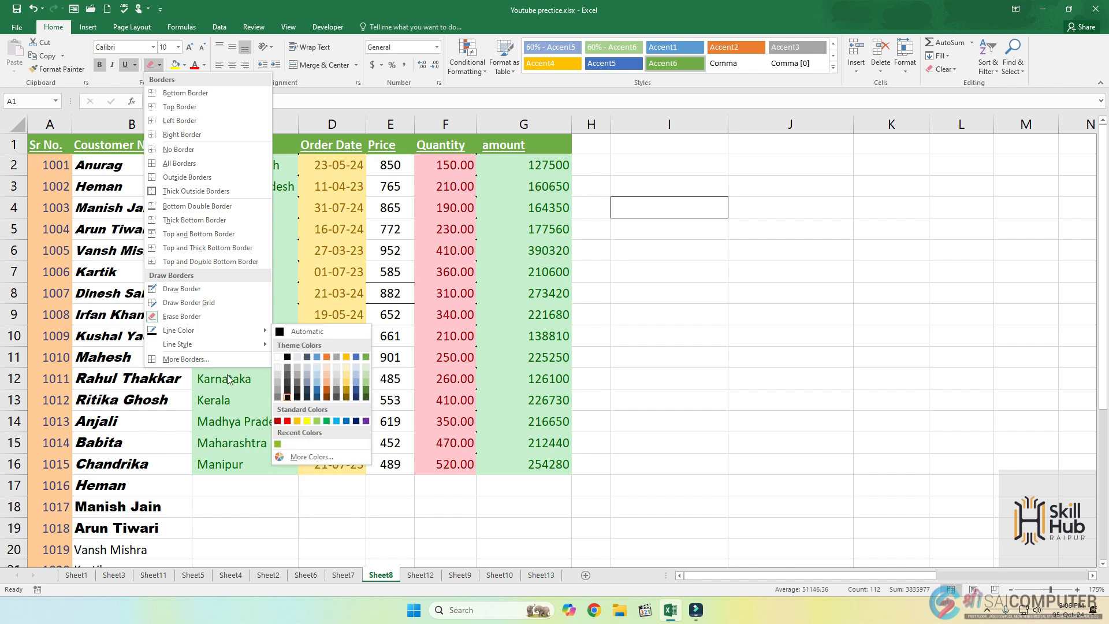
click(289, 423)
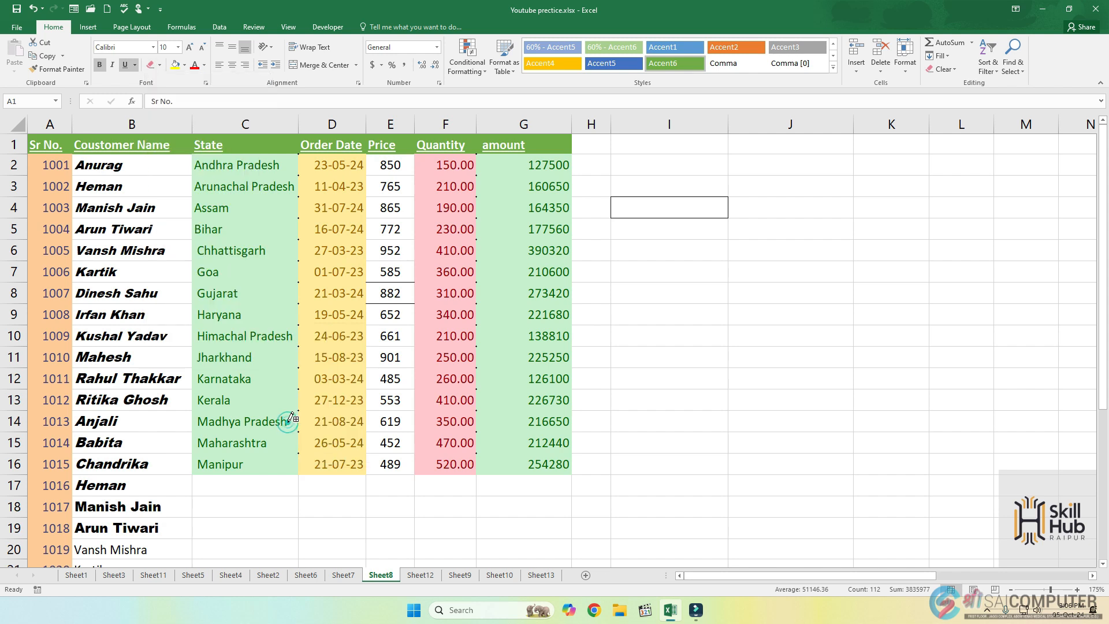
click(398, 197)
click(404, 175)
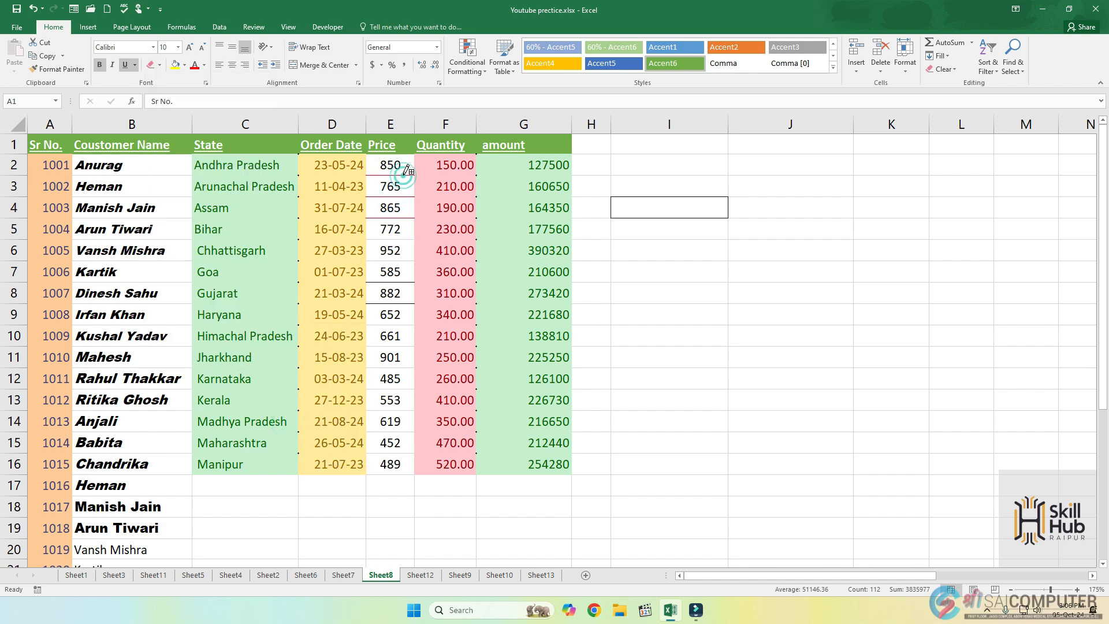
Set the border line style to dashed and draw lines under the prices in E5, E7, E6 and E8.
click(159, 66)
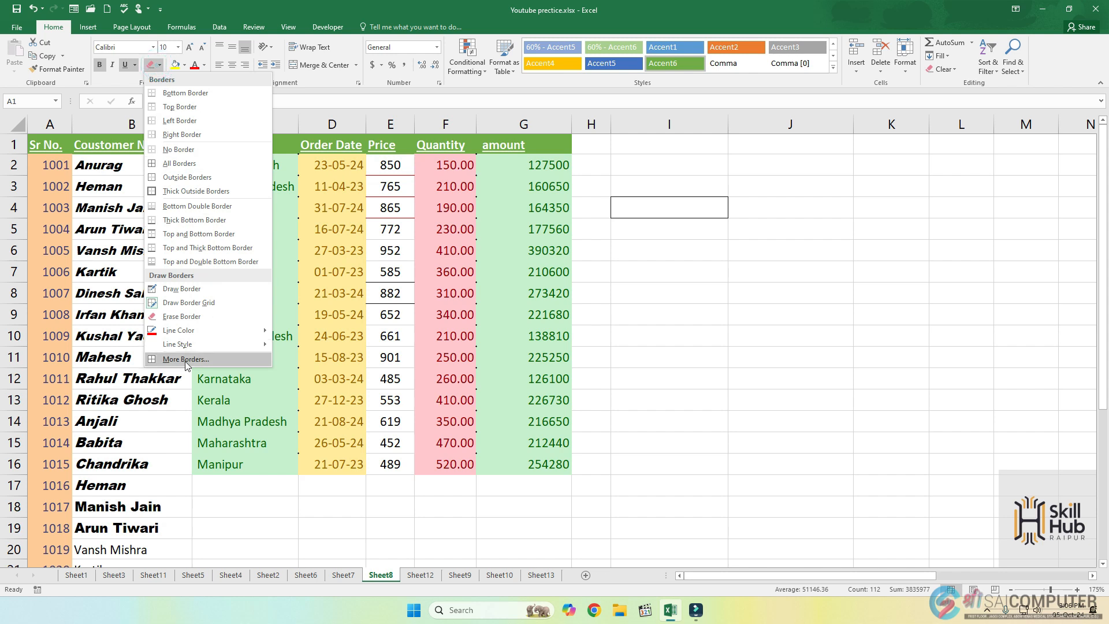
mouse_move(192, 348)
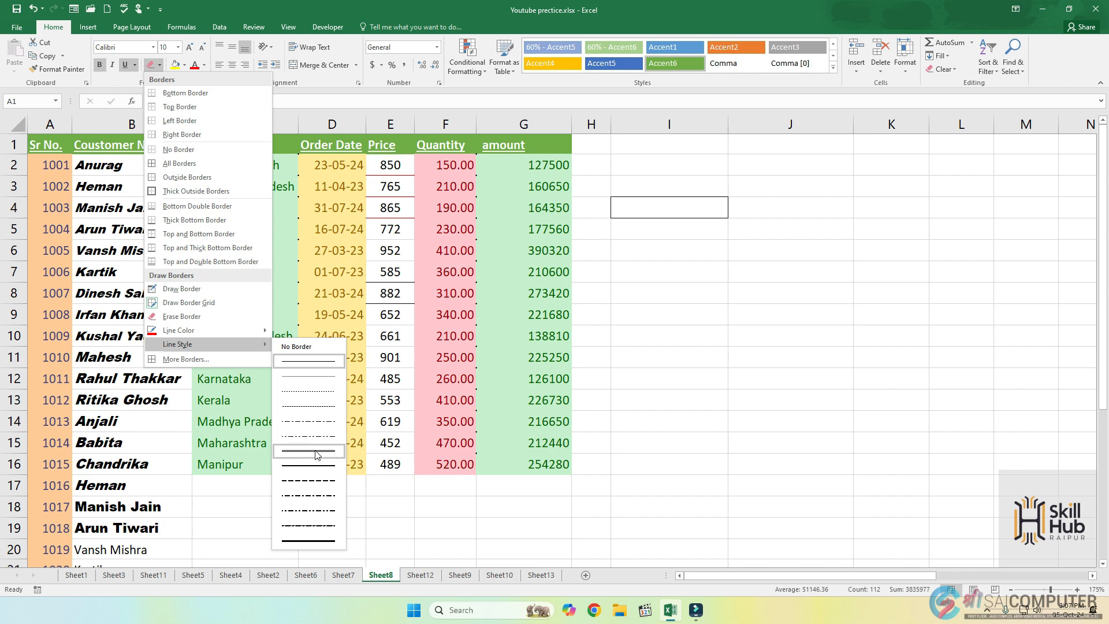
click(308, 411)
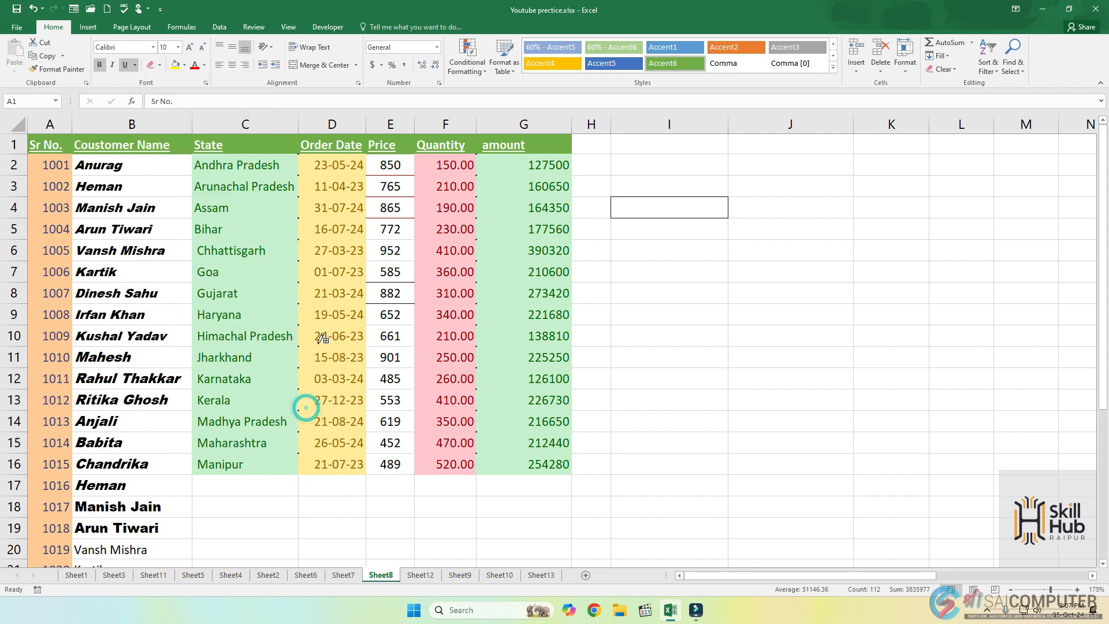
click(398, 237)
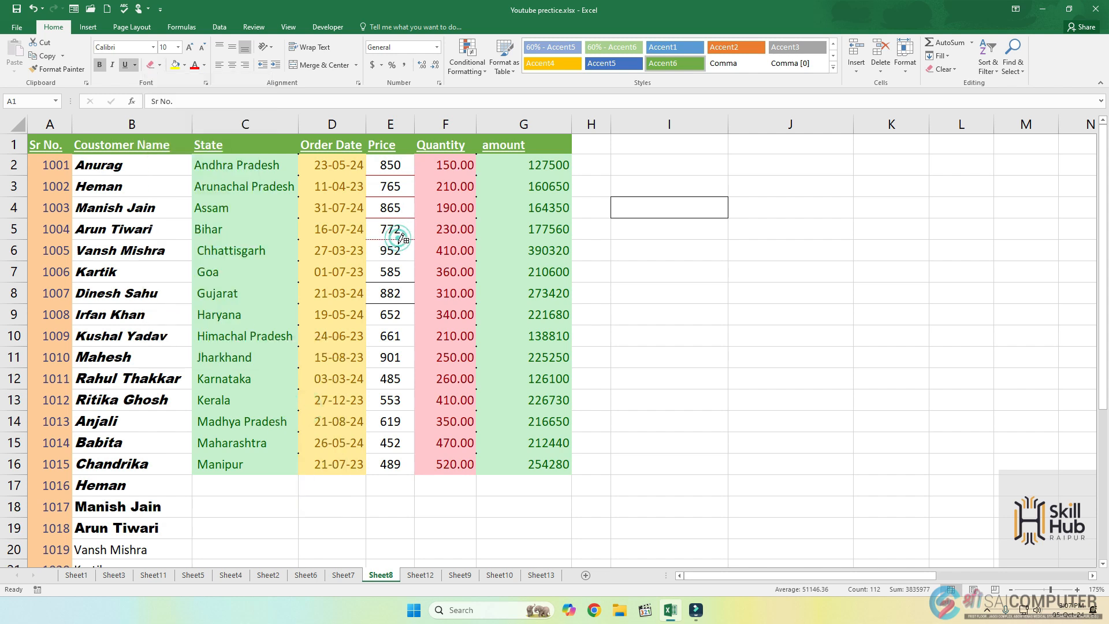
click(398, 282)
click(400, 260)
click(405, 305)
click(160, 65)
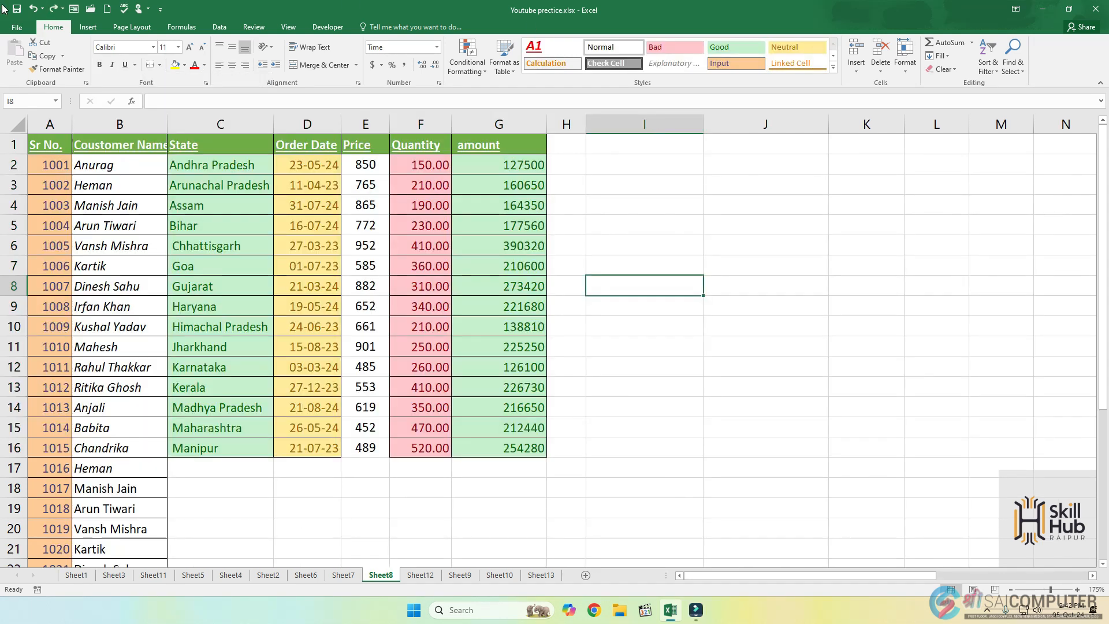
click(154, 47)
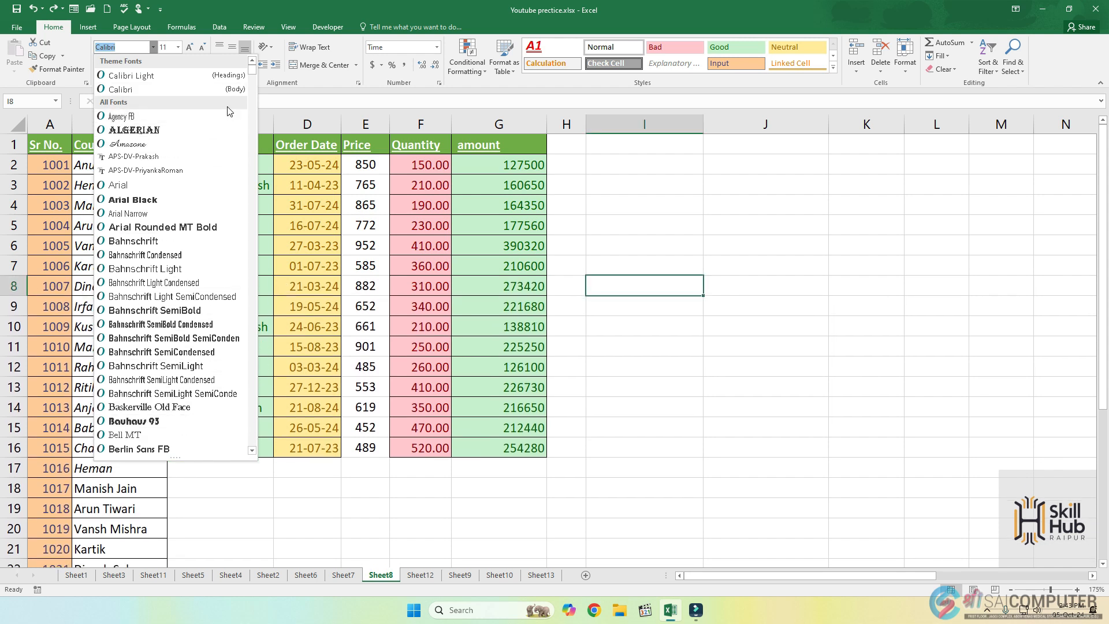
drag(252, 69, 252, 106)
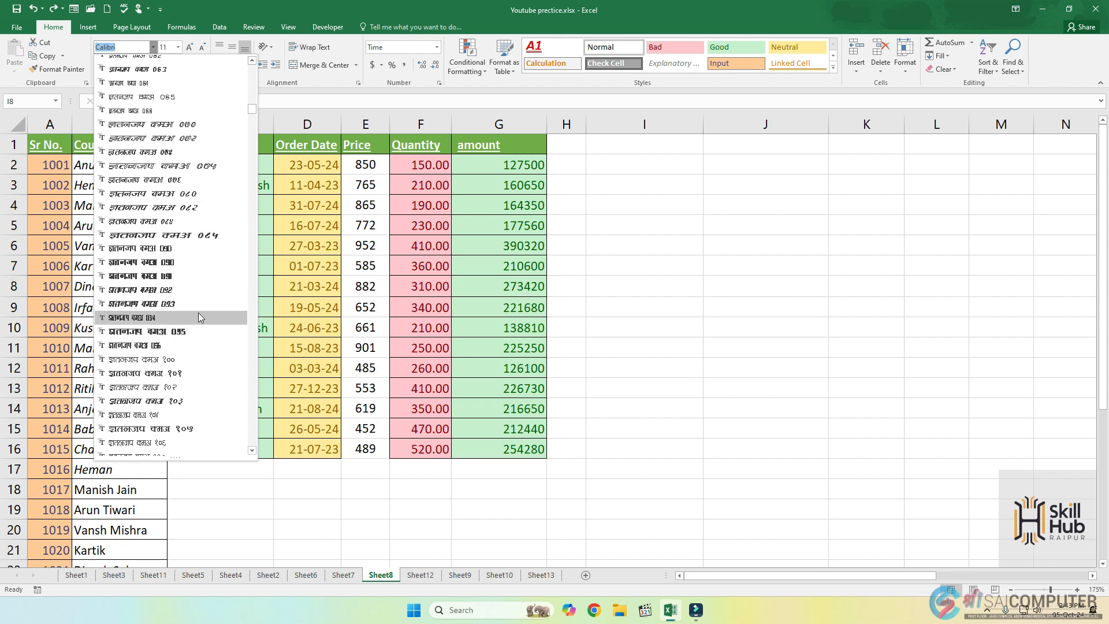
click(617, 248)
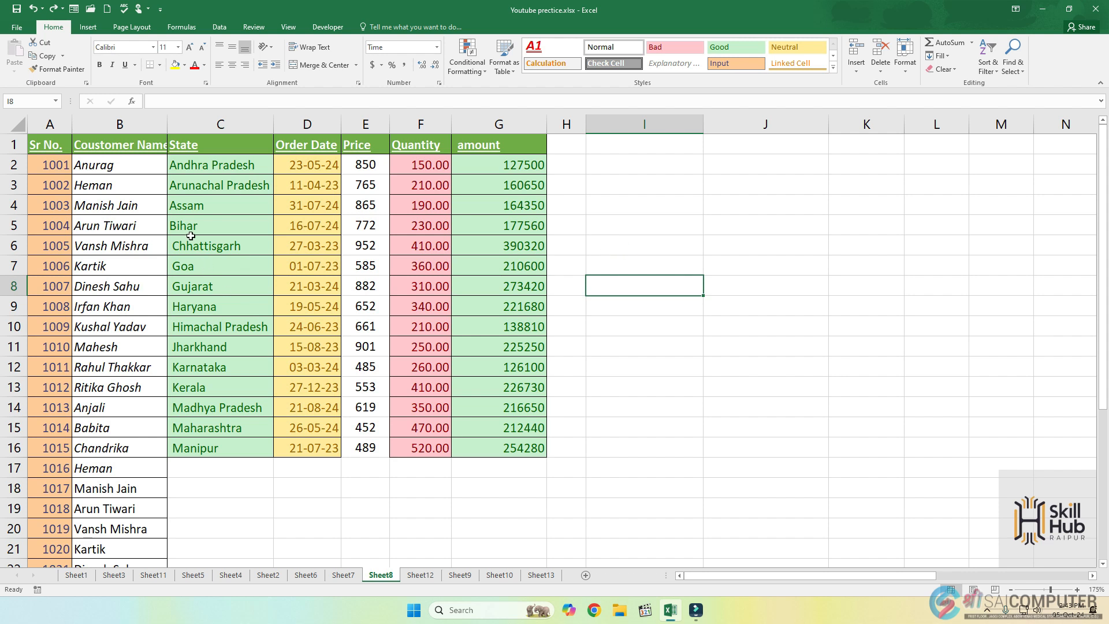
Change the font of the customer names in B2 to B19 to Arial Black and widen column B to fit them.
click(130, 165)
drag(131, 165, 130, 511)
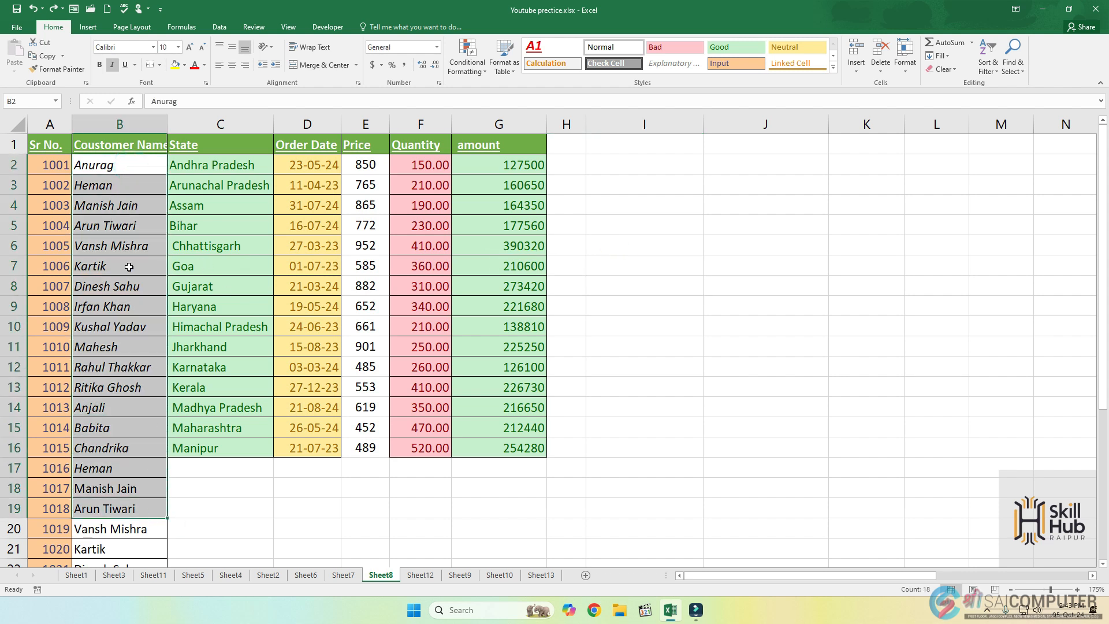
click(153, 48)
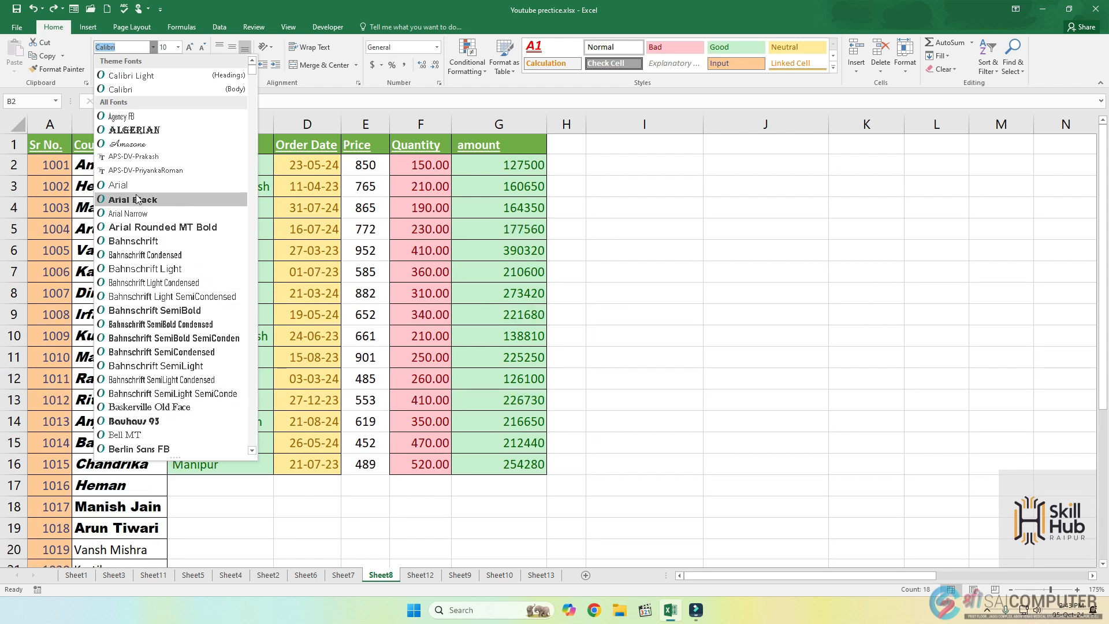
click(138, 201)
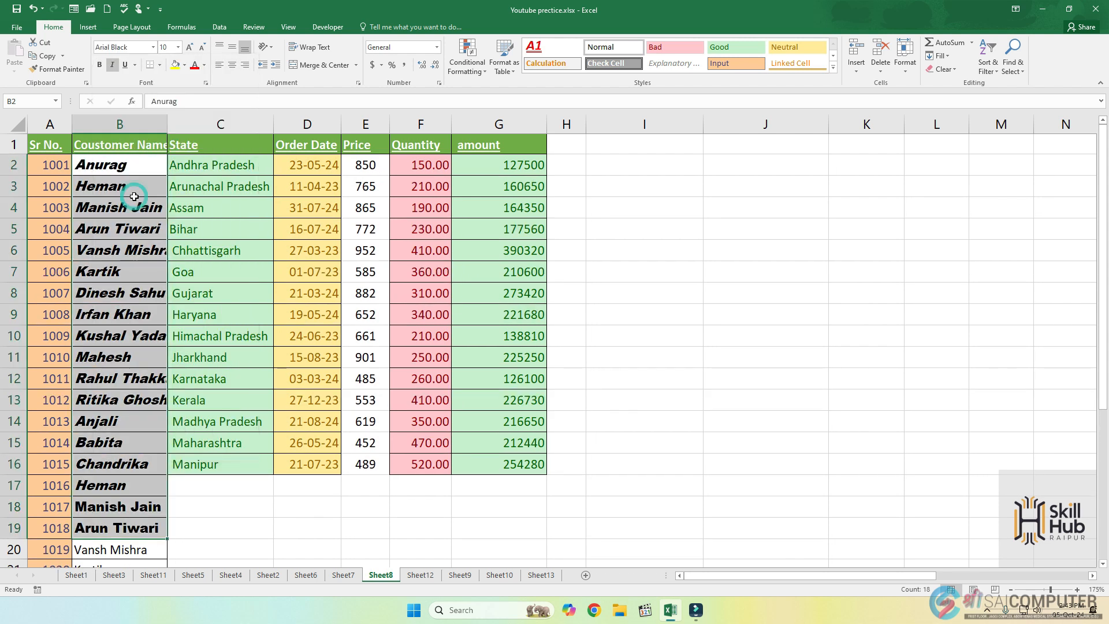
double_click(167, 124)
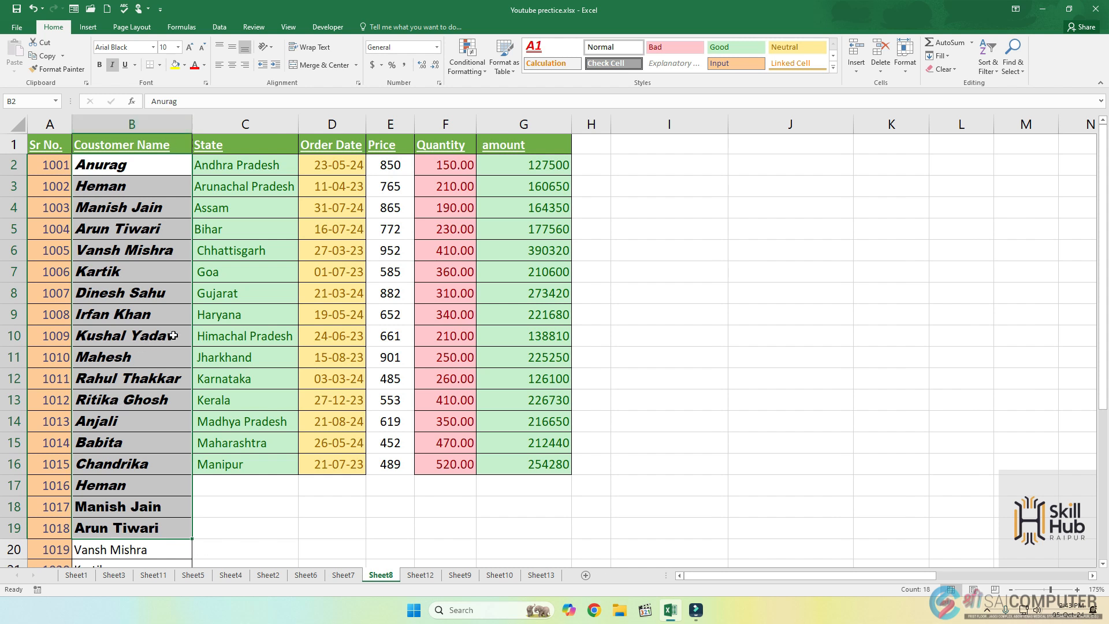
click(153, 47)
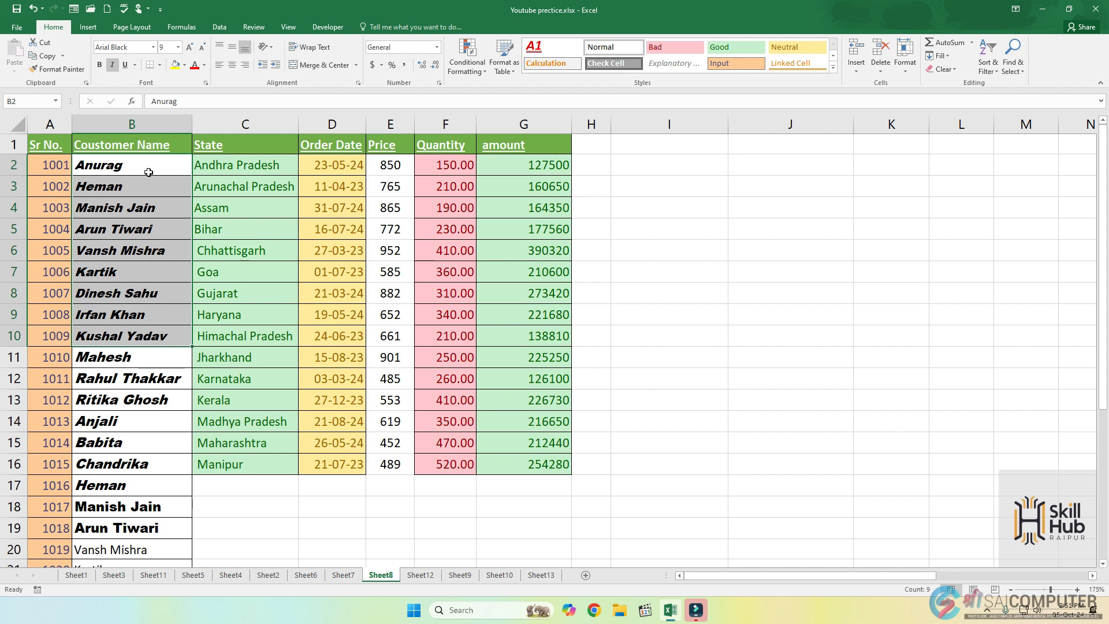
Increase the font size of the customer names in B2 to B17 to 11.
drag(118, 162, 114, 487)
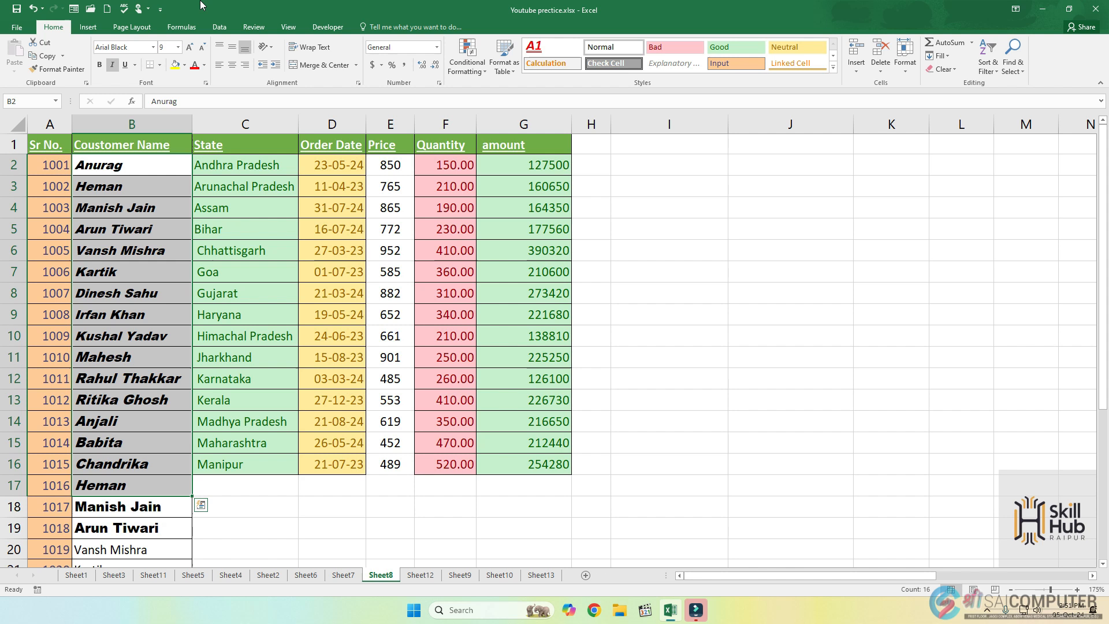
click(191, 47)
click(191, 48)
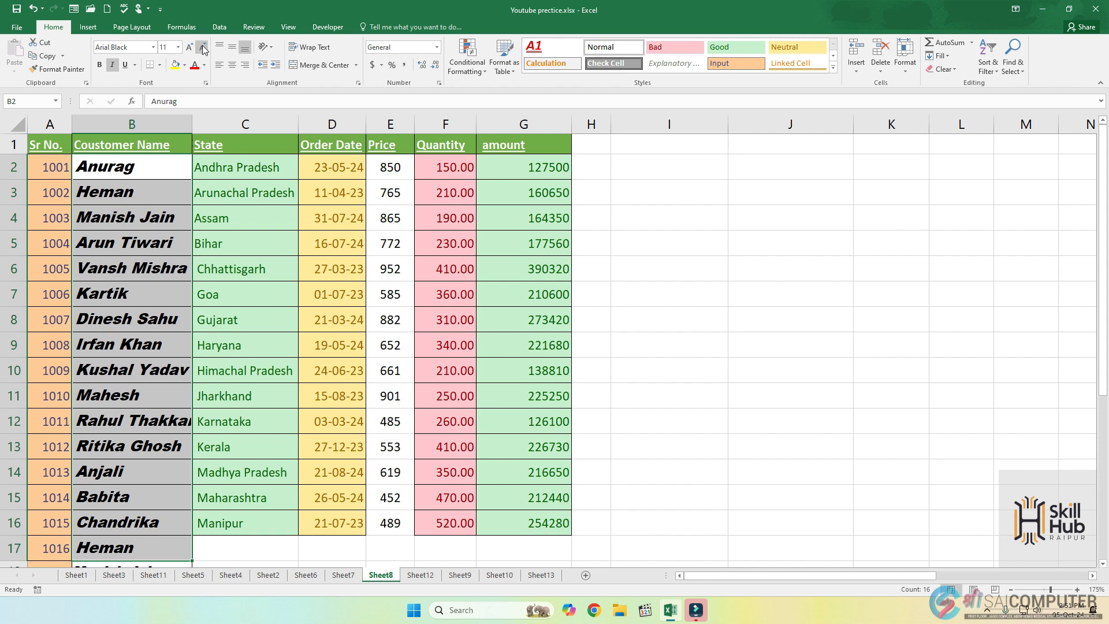
Reduce the font size of the customer names in B2 to B17 to 8.
click(203, 47)
click(203, 47)
click(203, 47)
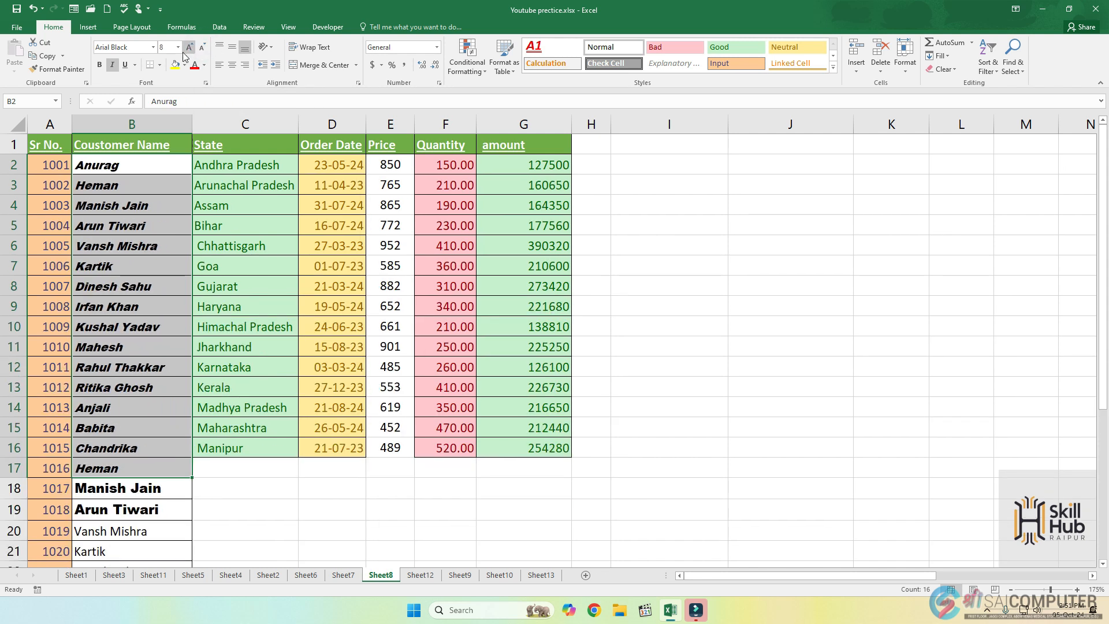
click(178, 47)
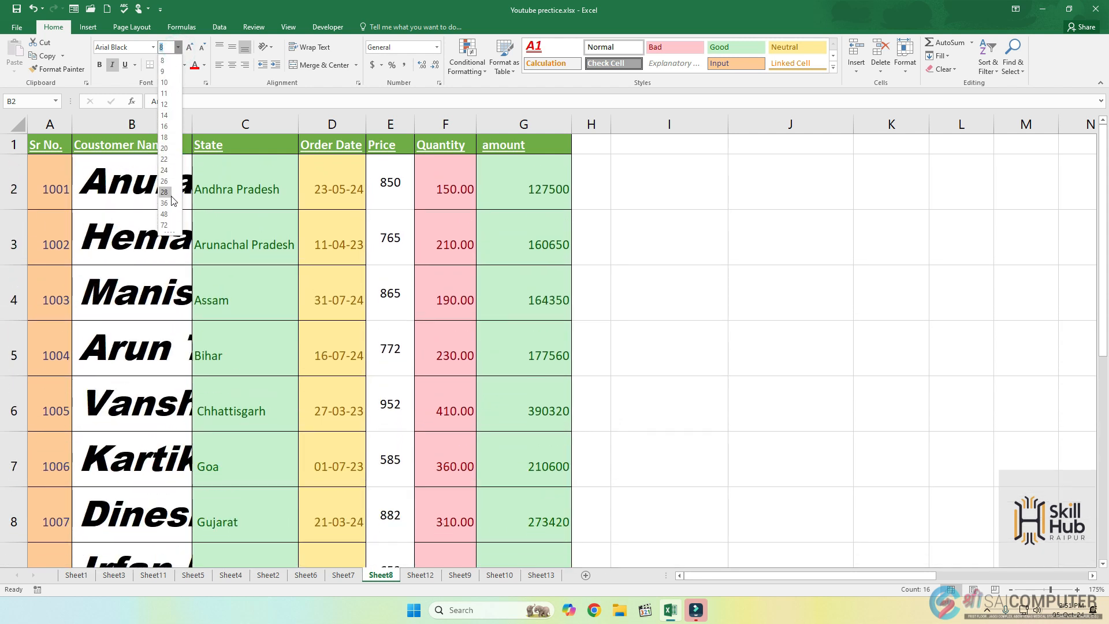
click(591, 208)
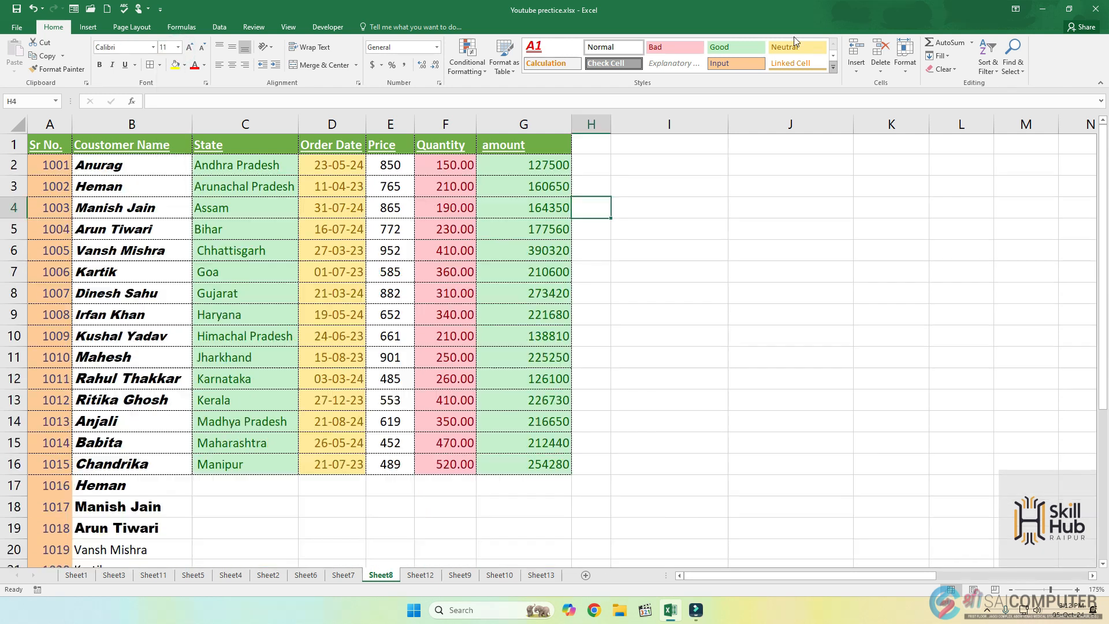
Fill the customer name cells B2 to B14 with the standard orange color.
click(185, 65)
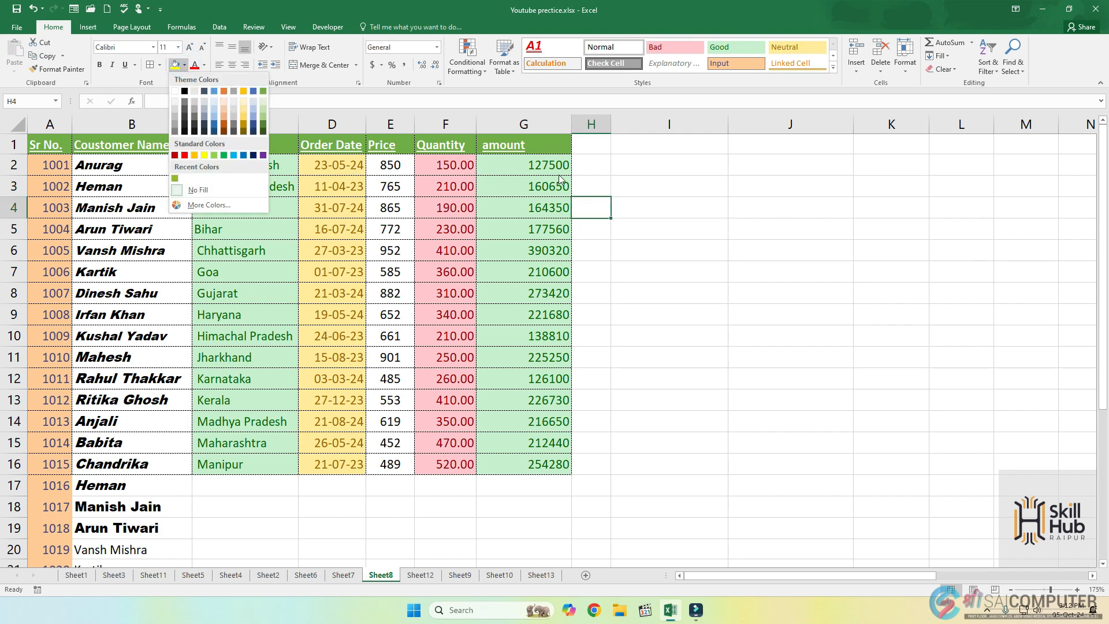
click(601, 172)
drag(149, 164, 121, 421)
click(185, 65)
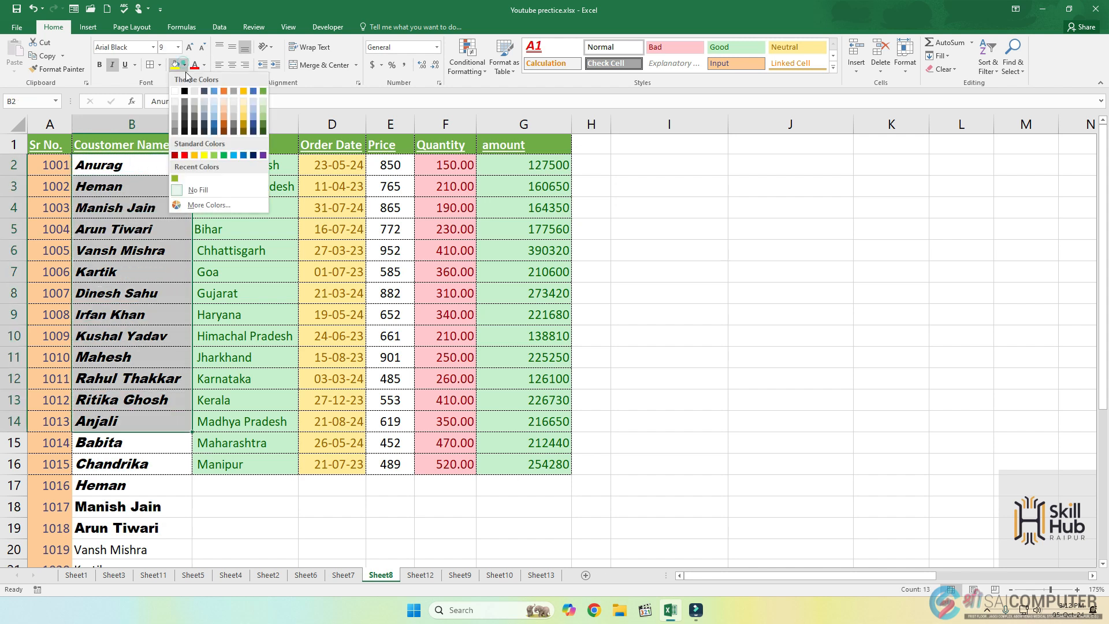
click(197, 156)
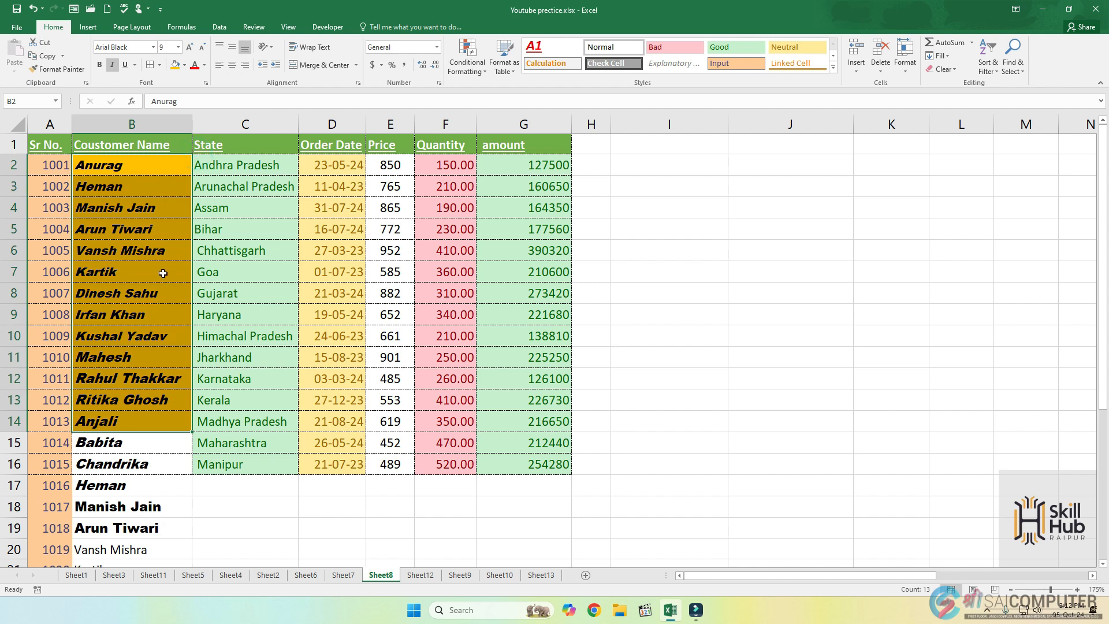
Set the font color of the prices in E2 to E12 to red and undo the recent color changes.
drag(388, 156, 390, 378)
click(204, 65)
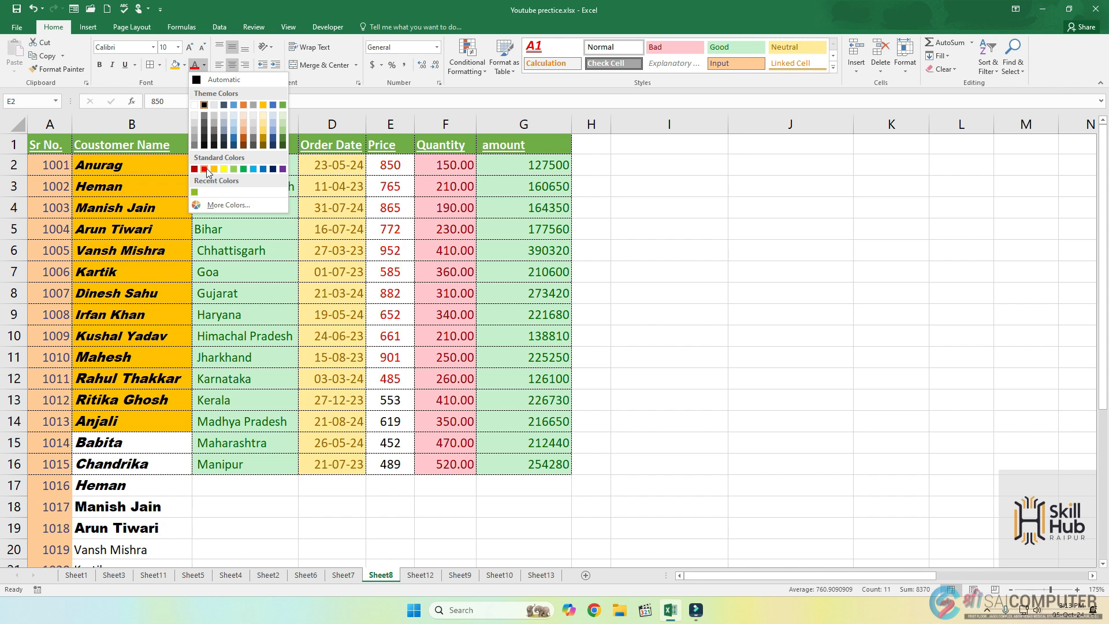
click(205, 169)
click(726, 238)
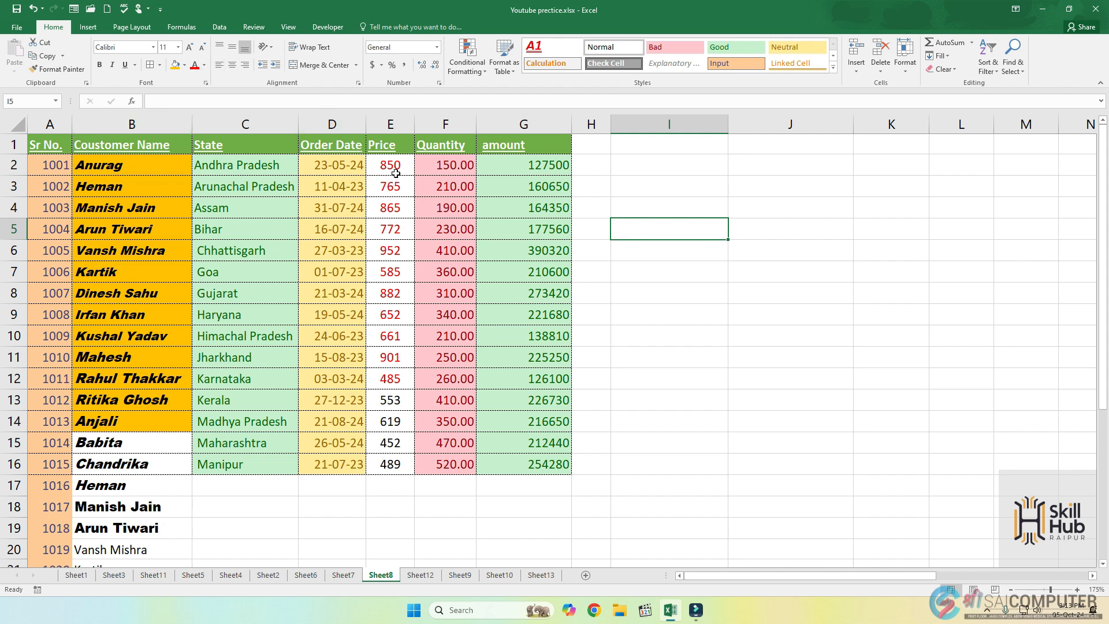
key(ctrl+z)
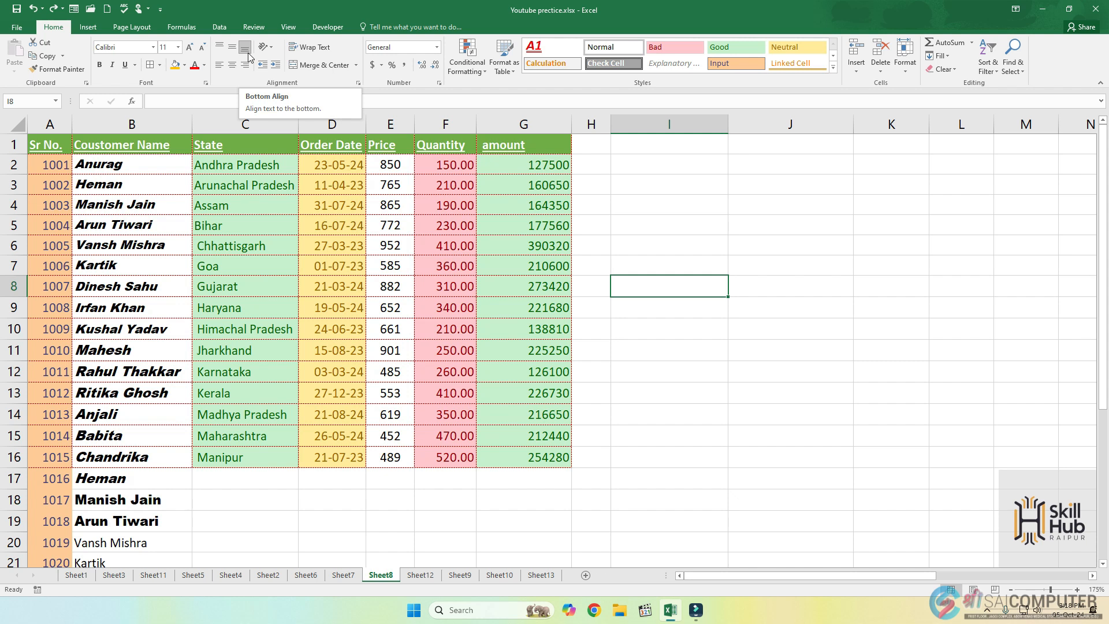
Apply top, middle and finally bottom vertical alignment to the customer names in B2 to B10.
drag(119, 164, 103, 322)
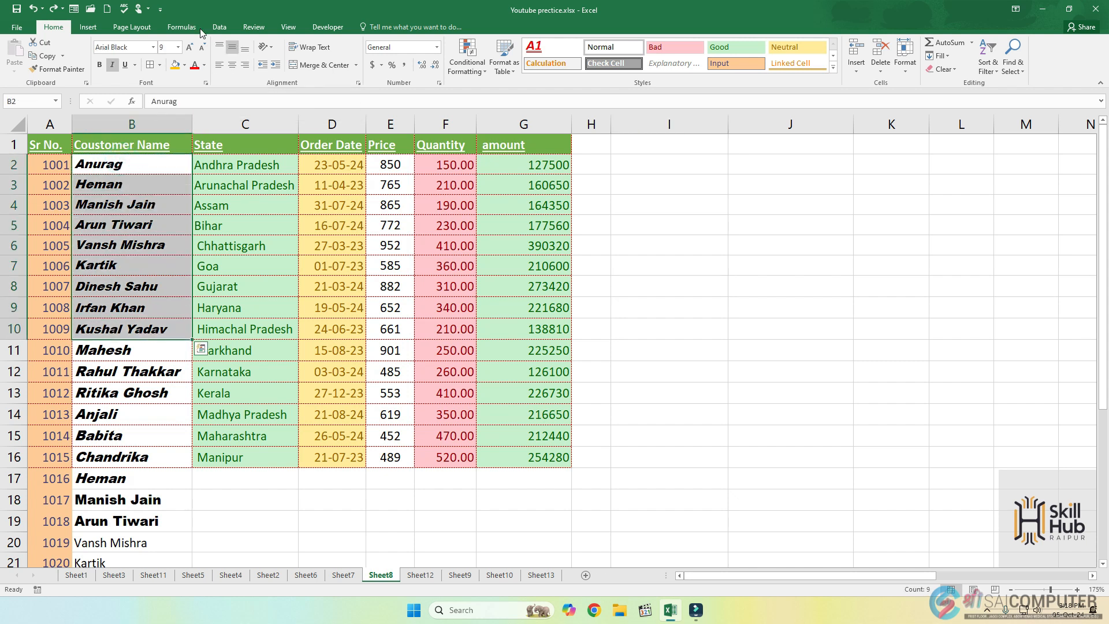
click(221, 48)
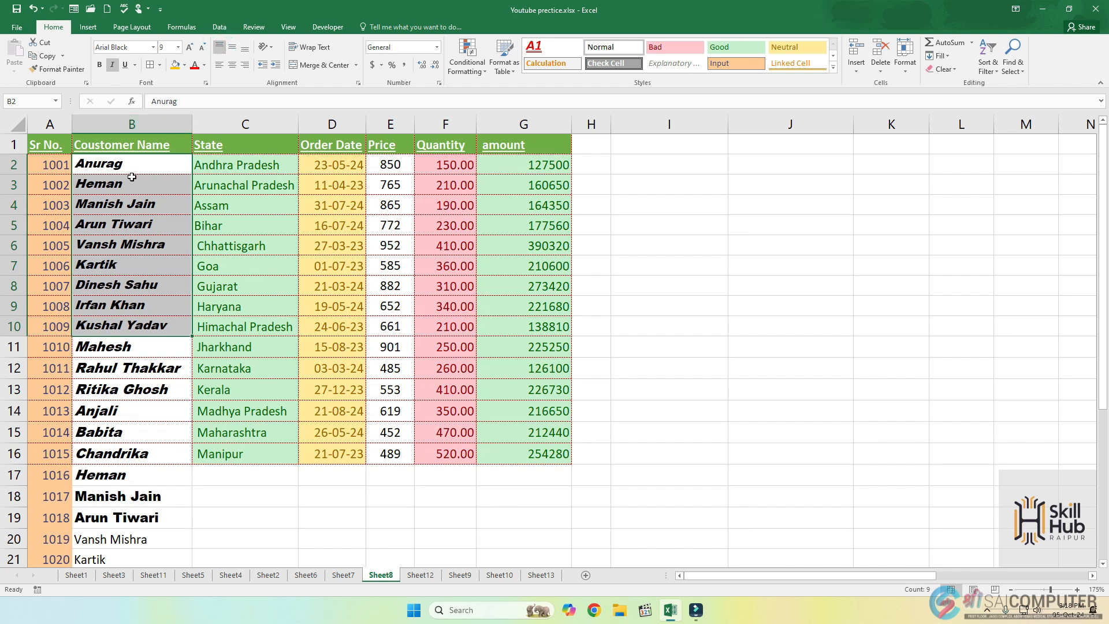
click(233, 49)
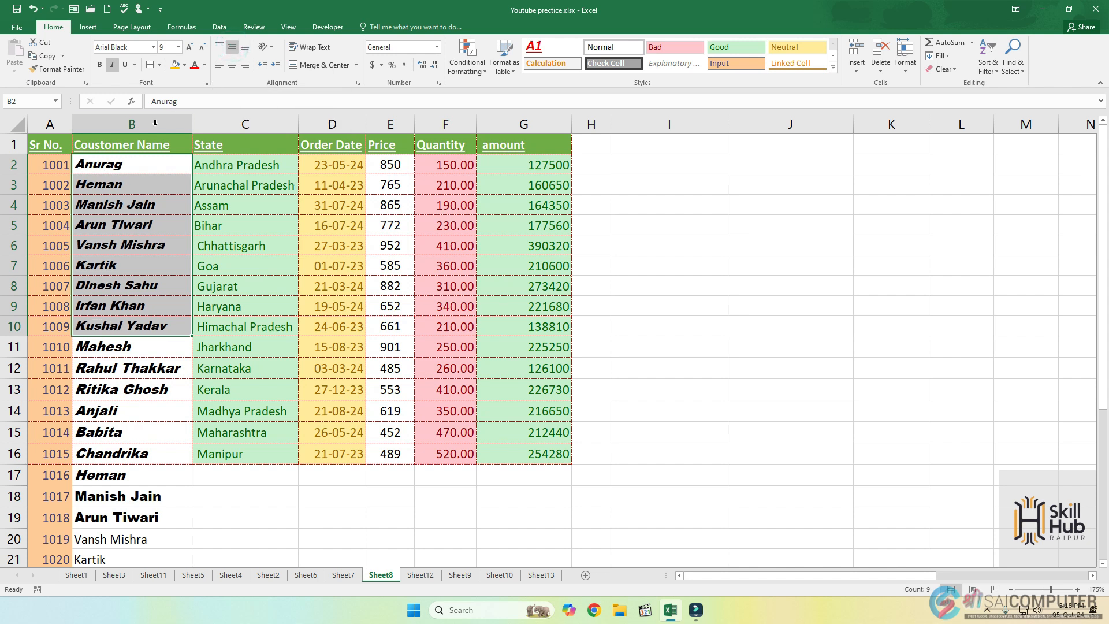
click(247, 52)
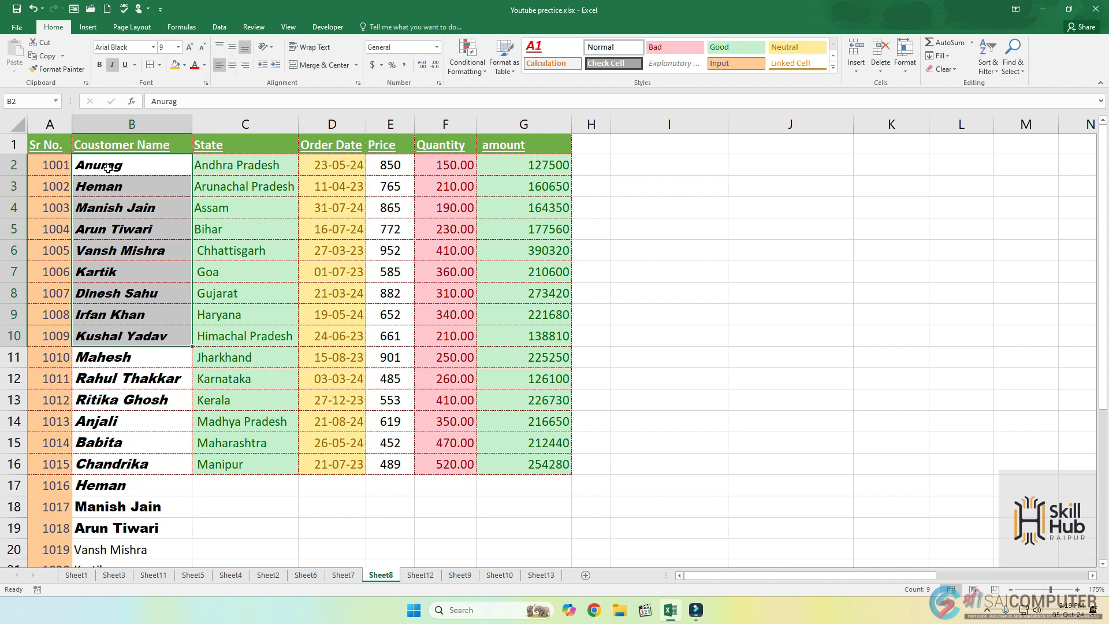
Apply left, center and finally right horizontal alignment to the customer names in B2 to B9.
click(129, 165)
drag(129, 165, 133, 314)
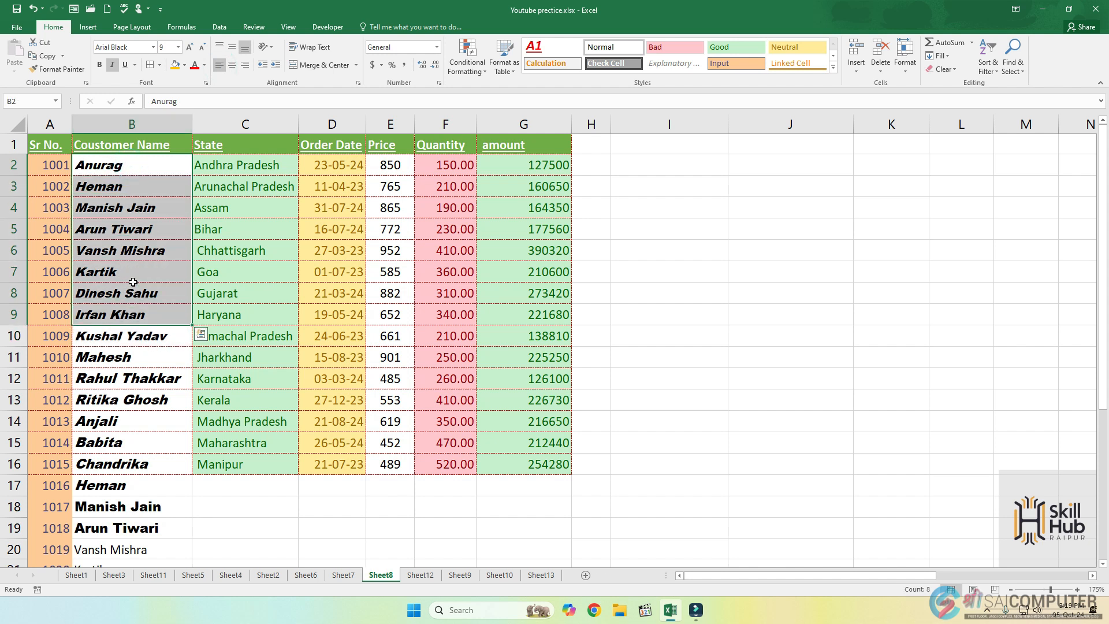
click(219, 66)
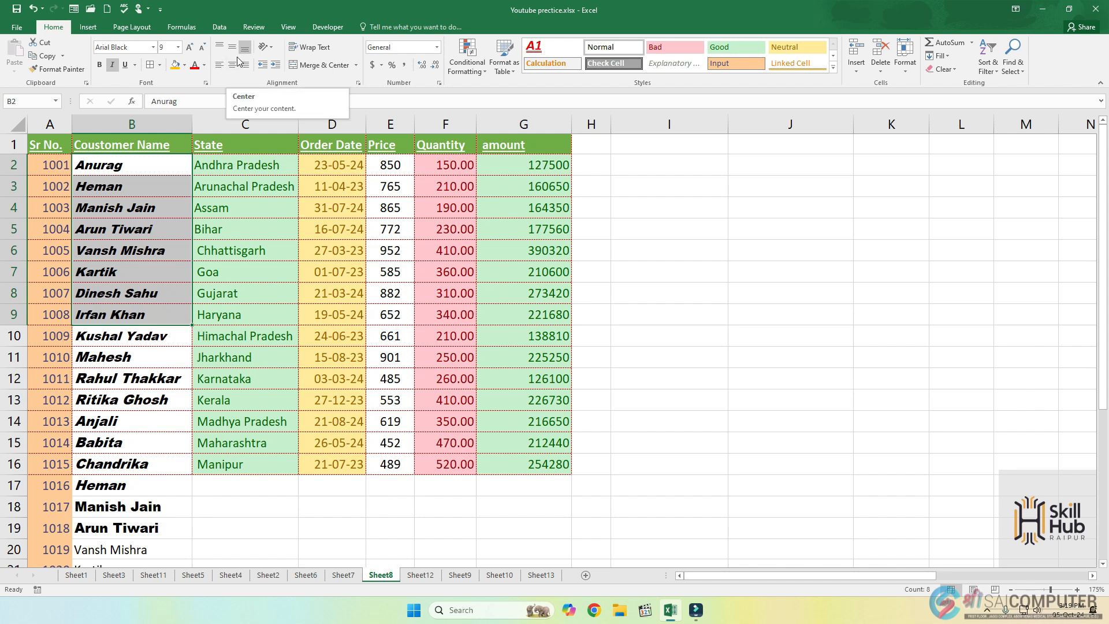
click(231, 67)
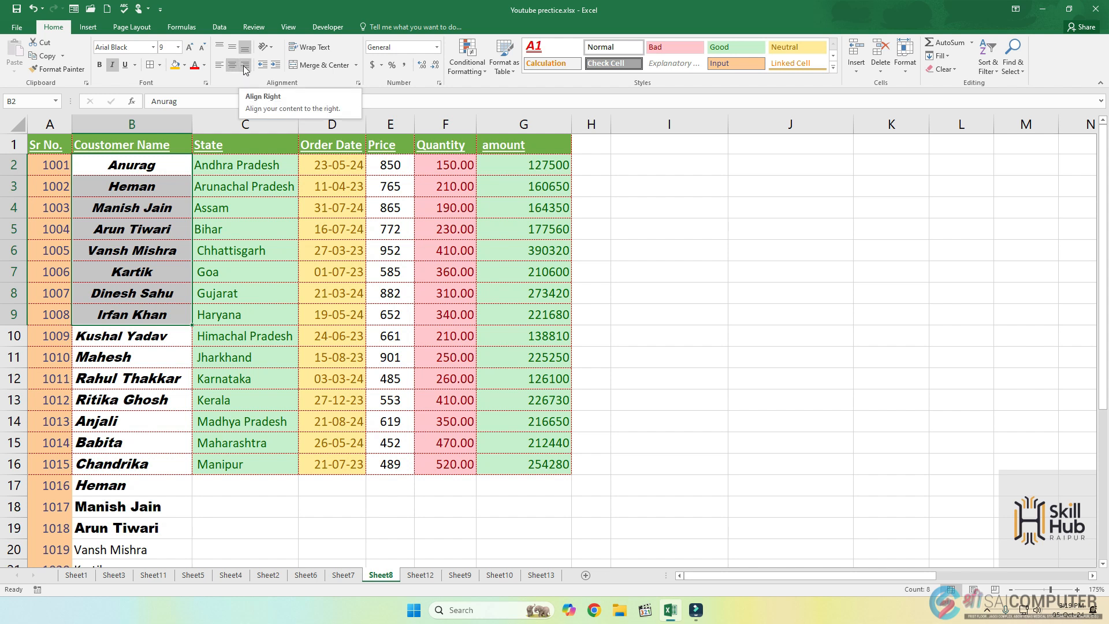
click(245, 67)
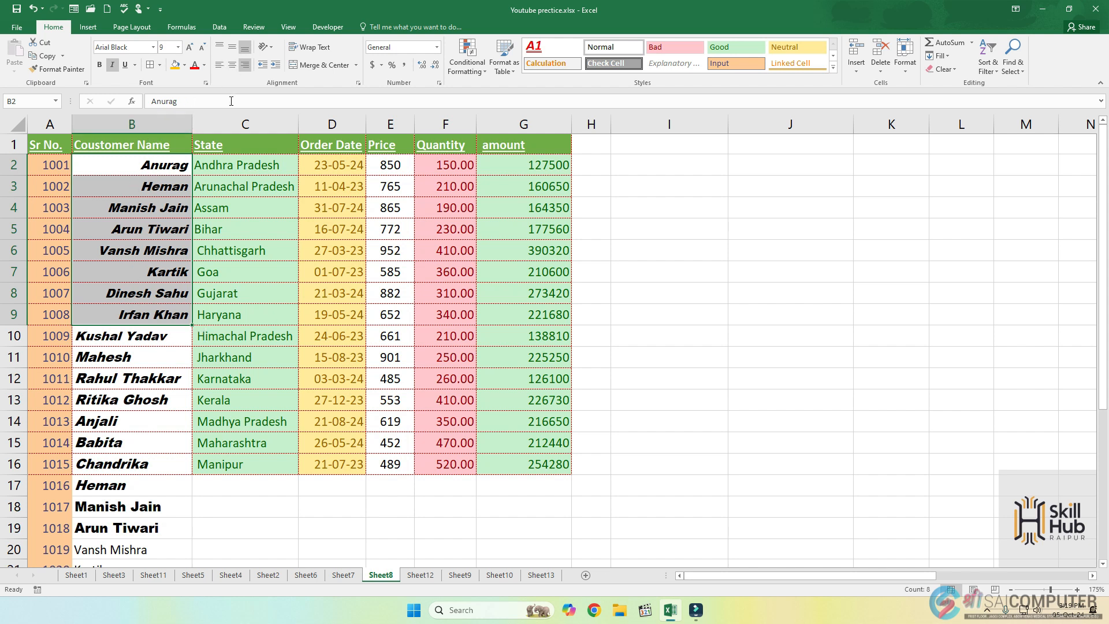
Angle the text of the customer name in B2 counterclockwise.
click(272, 52)
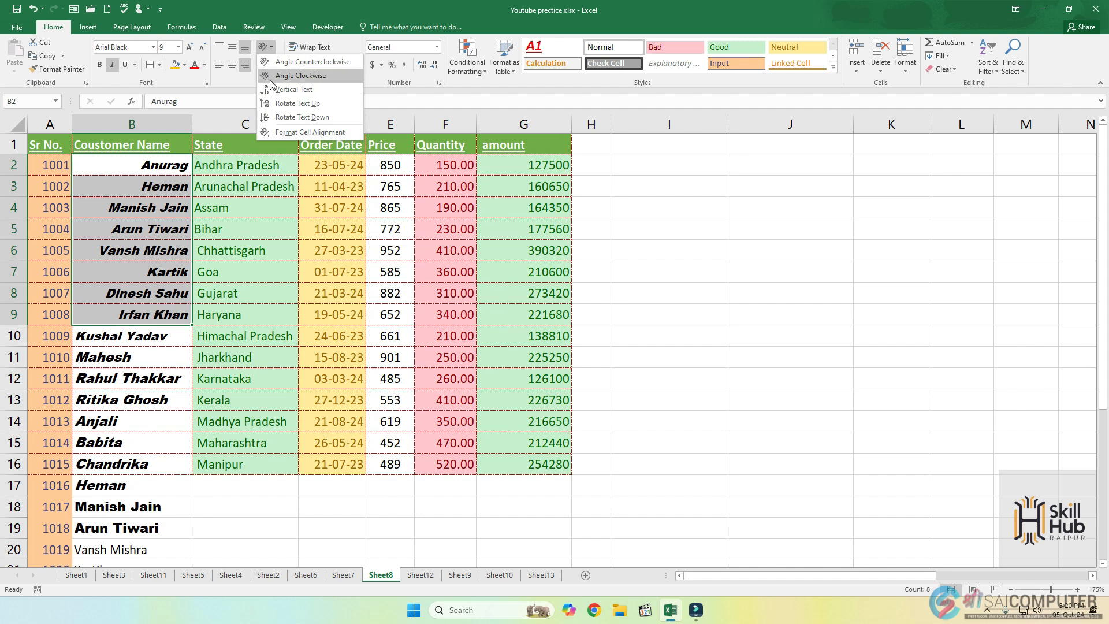
click(122, 166)
drag(121, 164, 126, 245)
click(130, 165)
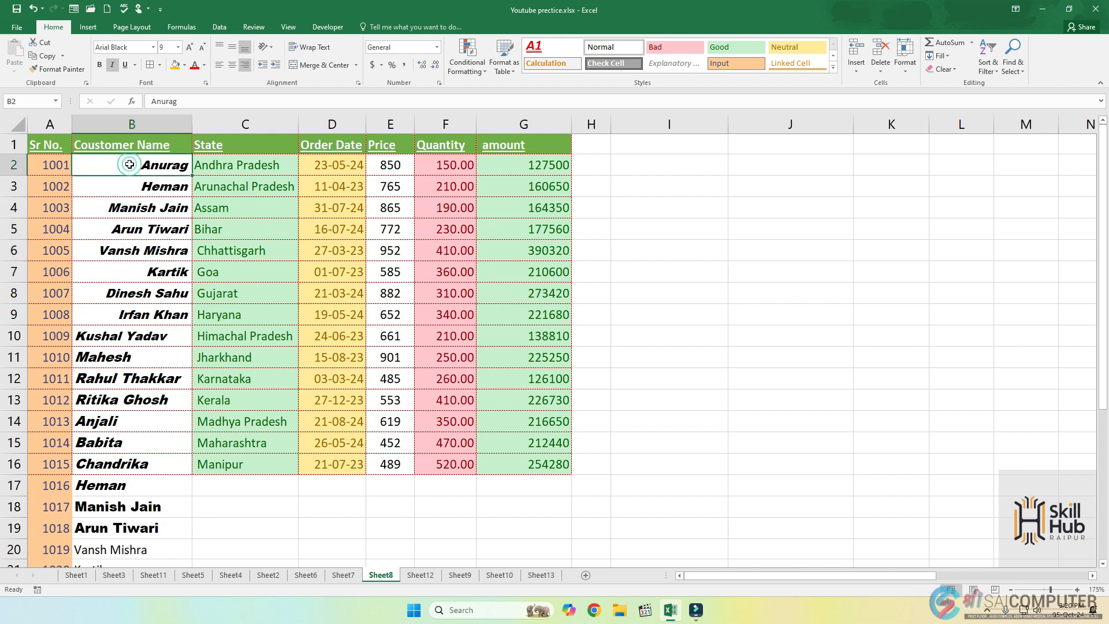
click(268, 51)
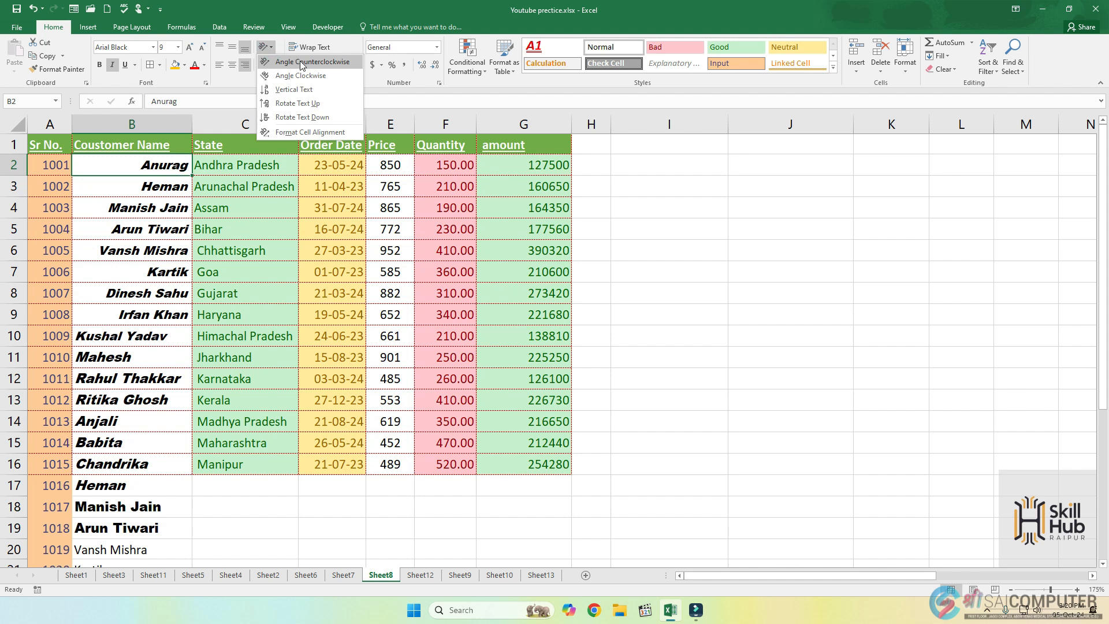
click(301, 66)
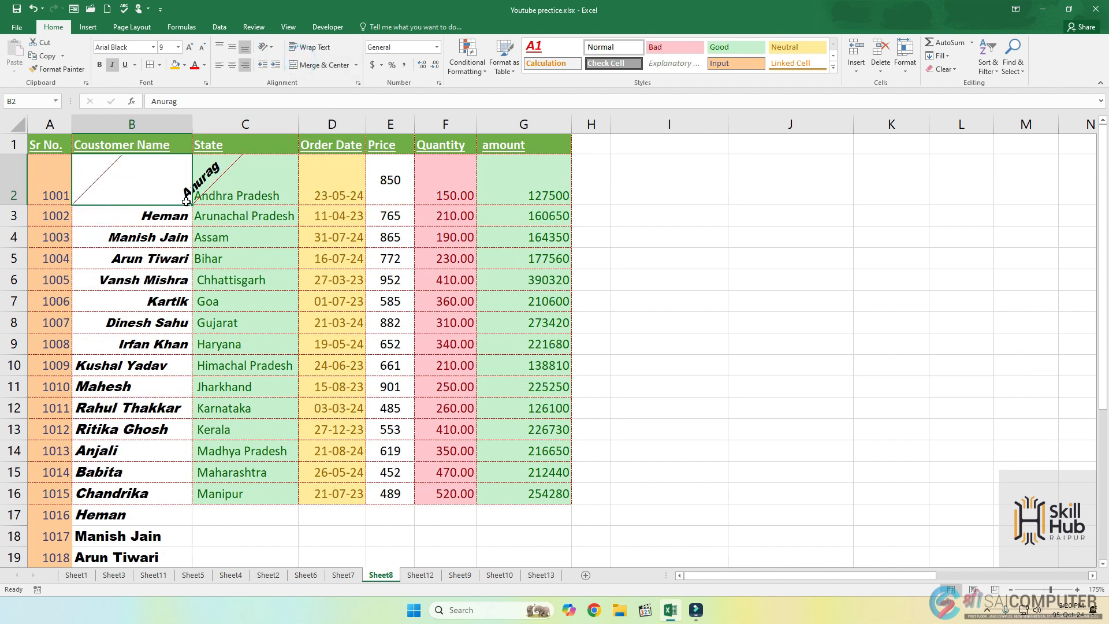
Angle the text in B2 clockwise, and switch its orientation to vertical text.
click(267, 47)
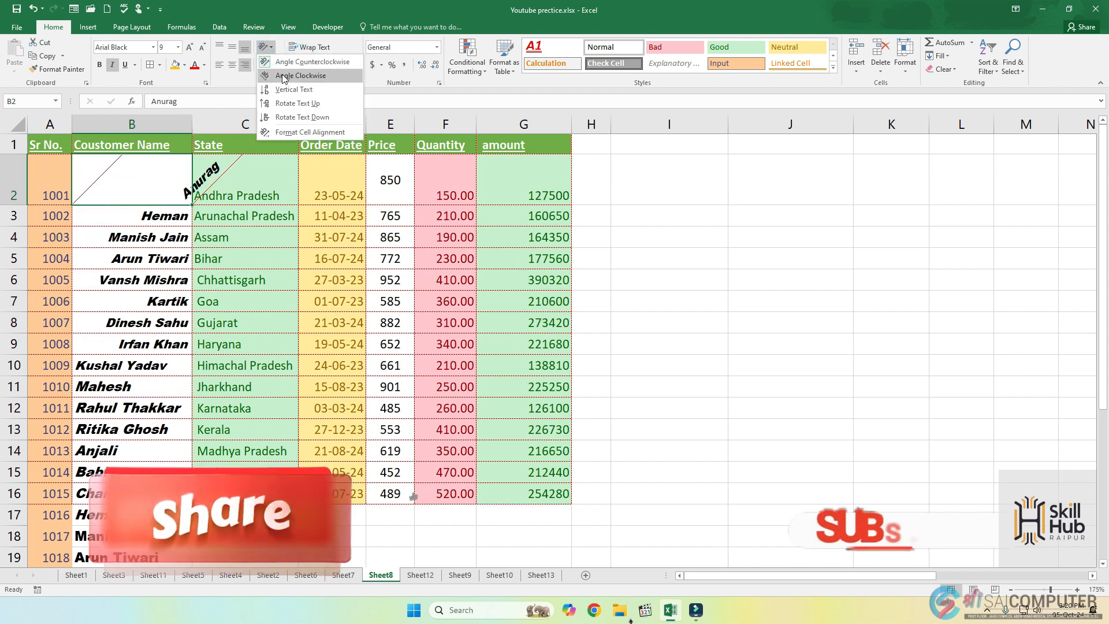
click(282, 72)
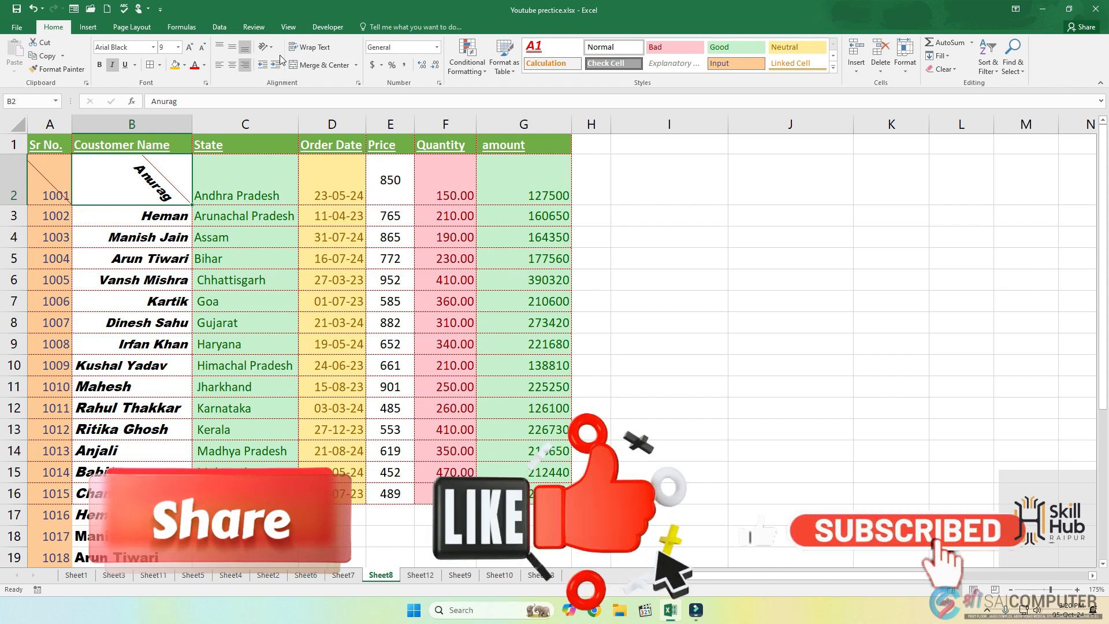
click(266, 47)
click(286, 85)
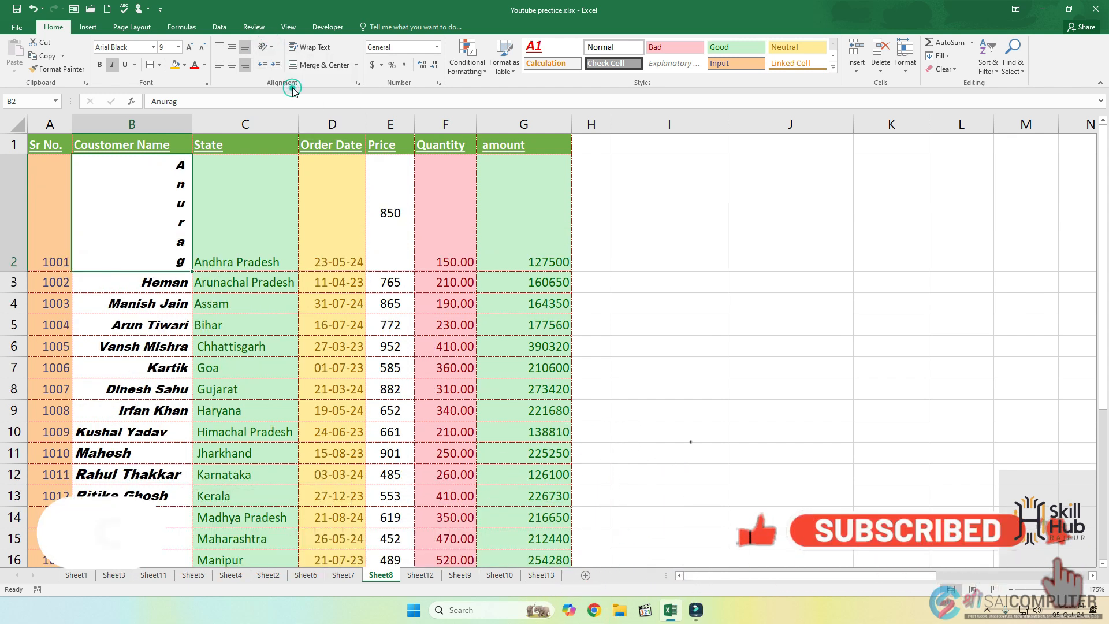